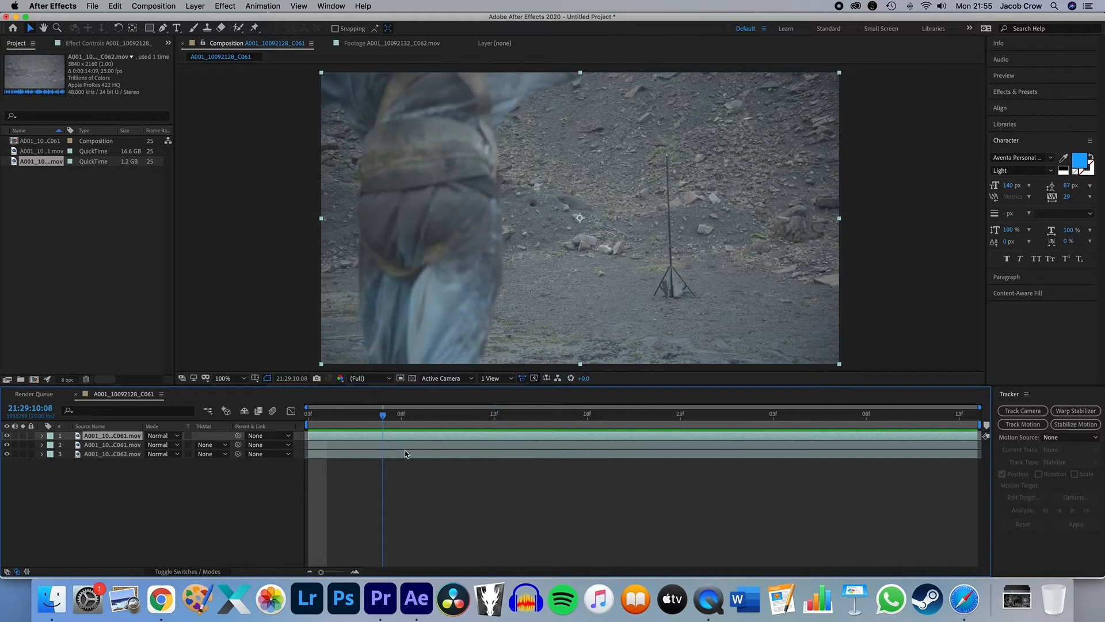
Step: Toggle the top footage layer's visibility at different frames to compare it with the clean plate underneath
click(7, 436)
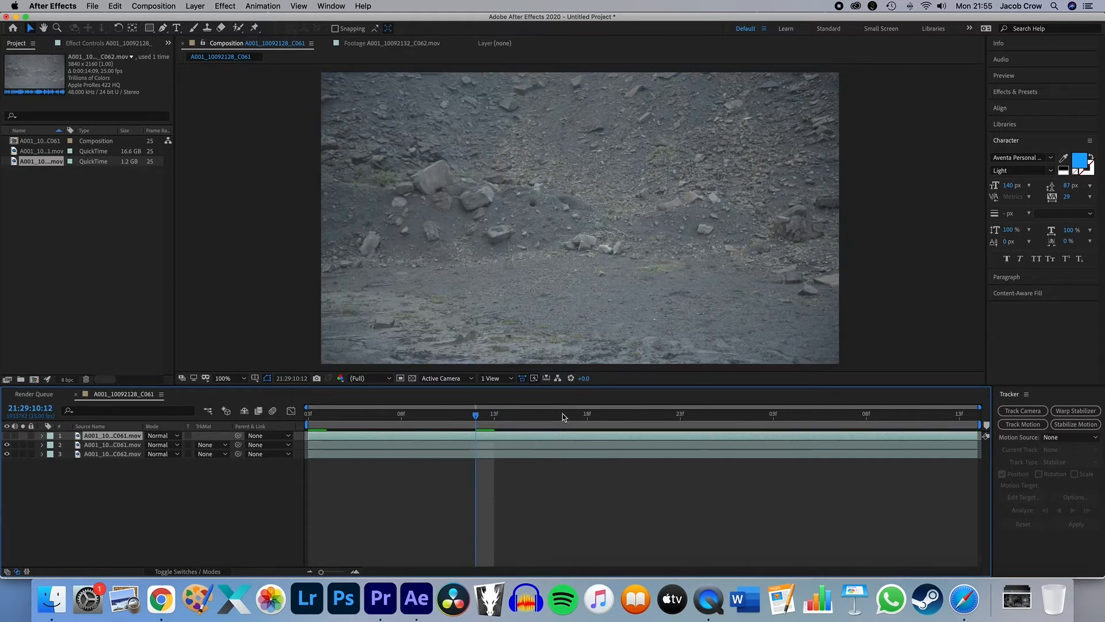
drag(476, 414, 541, 427)
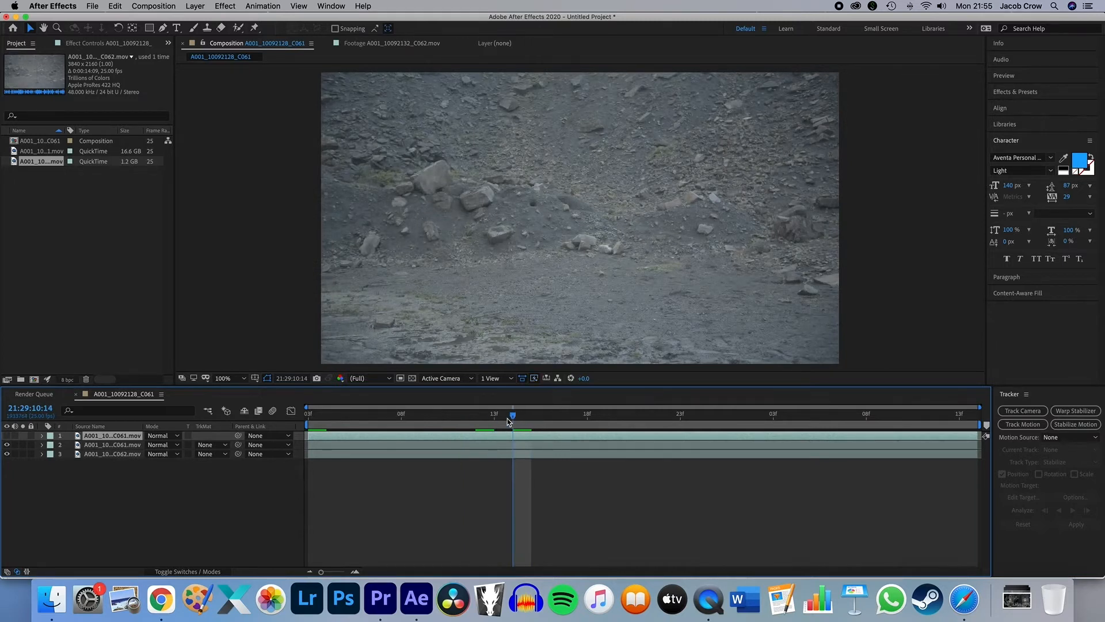
click(7, 436)
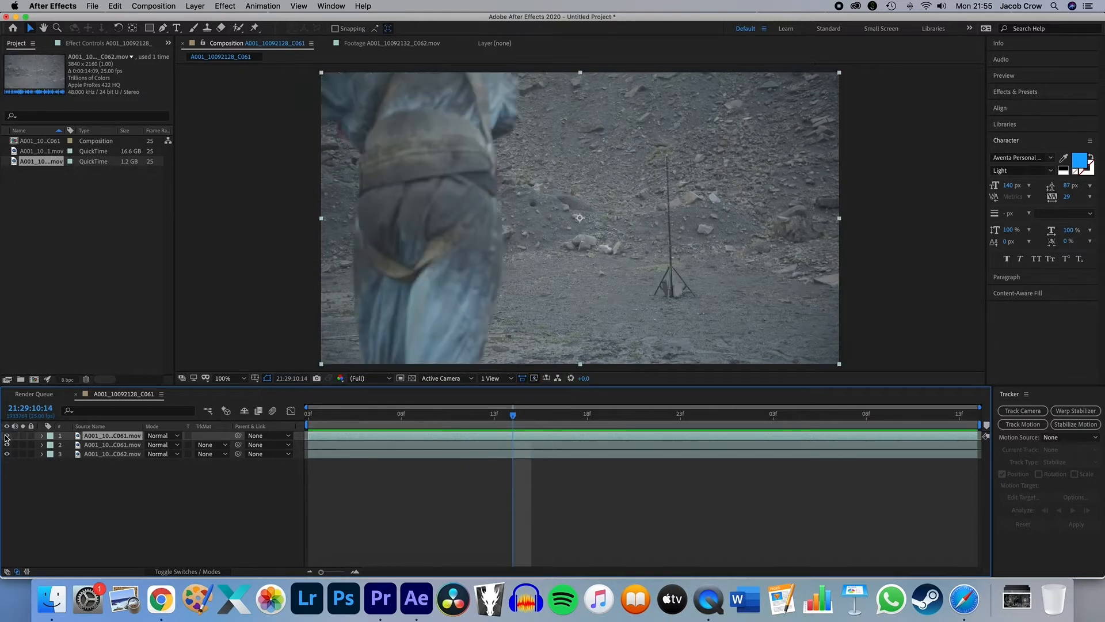
click(6, 436)
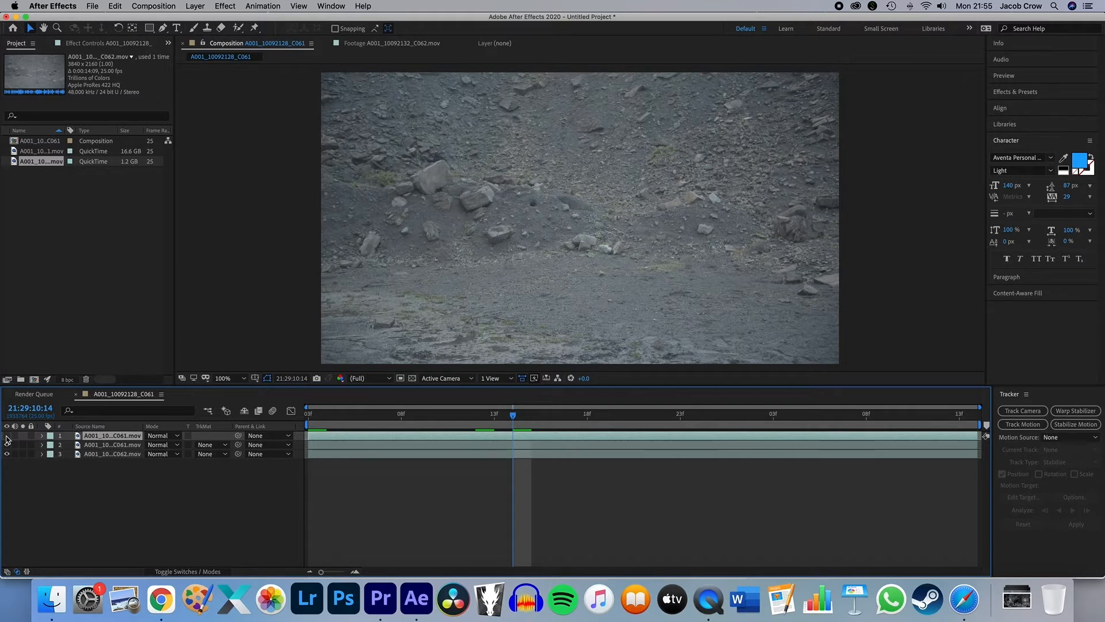
click(7, 436)
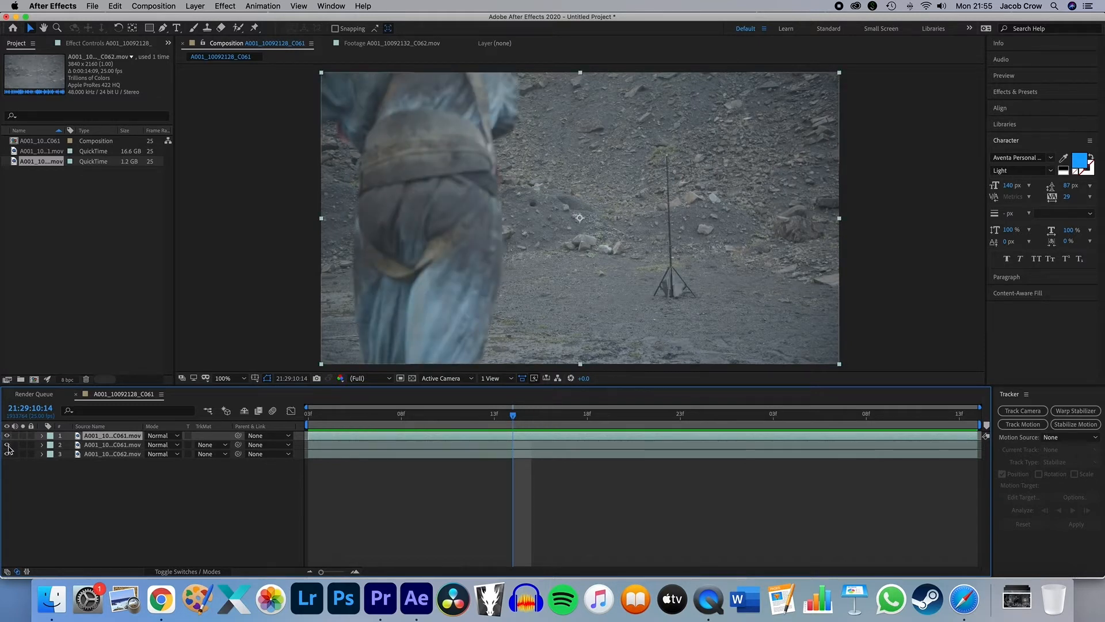
Step: Hide the two upper layers, play back the bottom C062 footage, and make both upper layers visible again
click(7, 435)
drag(436, 415, 281, 426)
key(space)
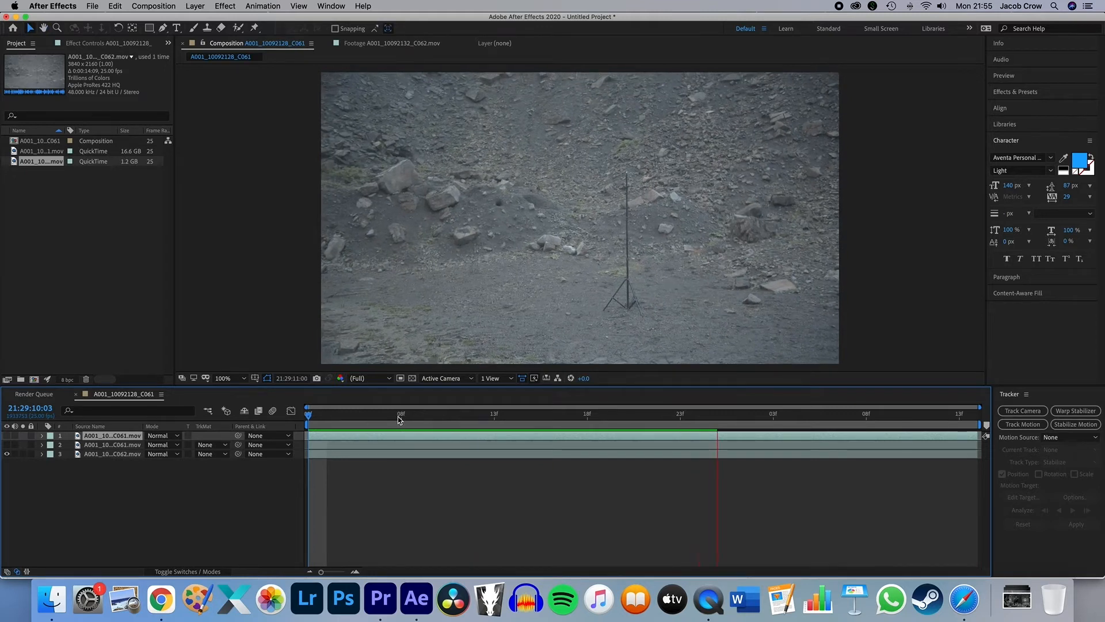
key(space)
drag(567, 424, 327, 441)
click(7, 444)
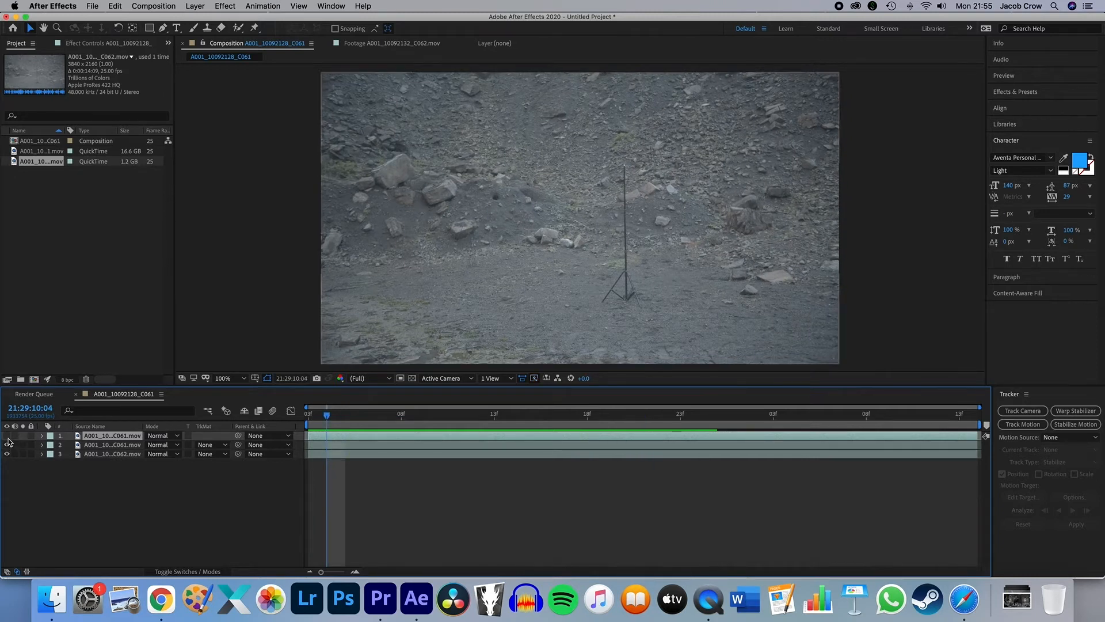
click(7, 435)
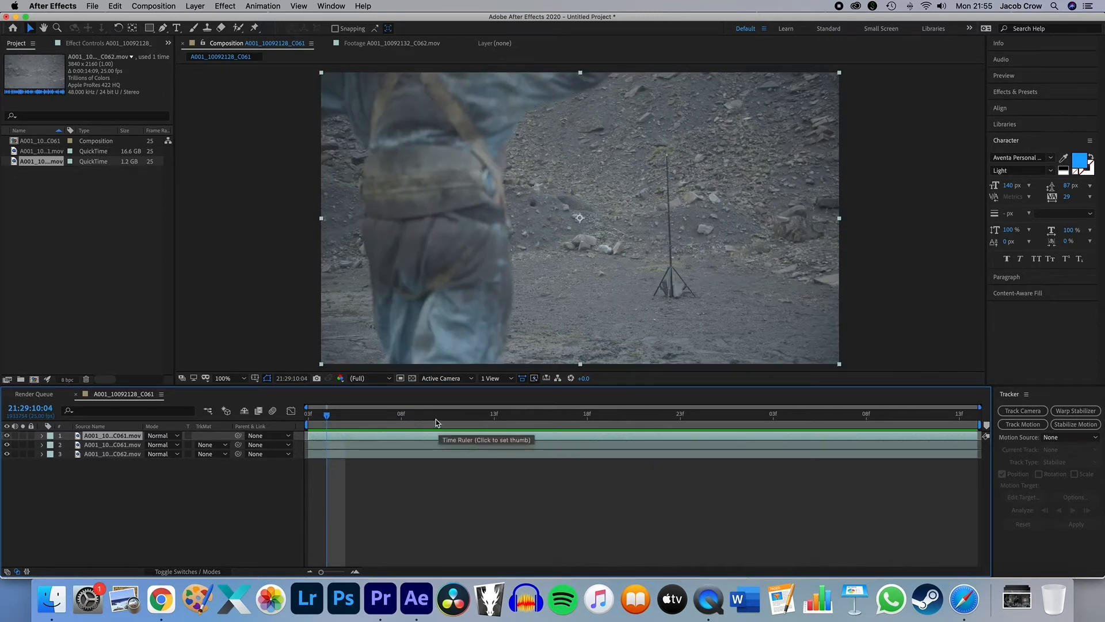
Step: At 21:29:10:19, move the clean plate layer above the original footage and hide it
drag(640, 420, 606, 435)
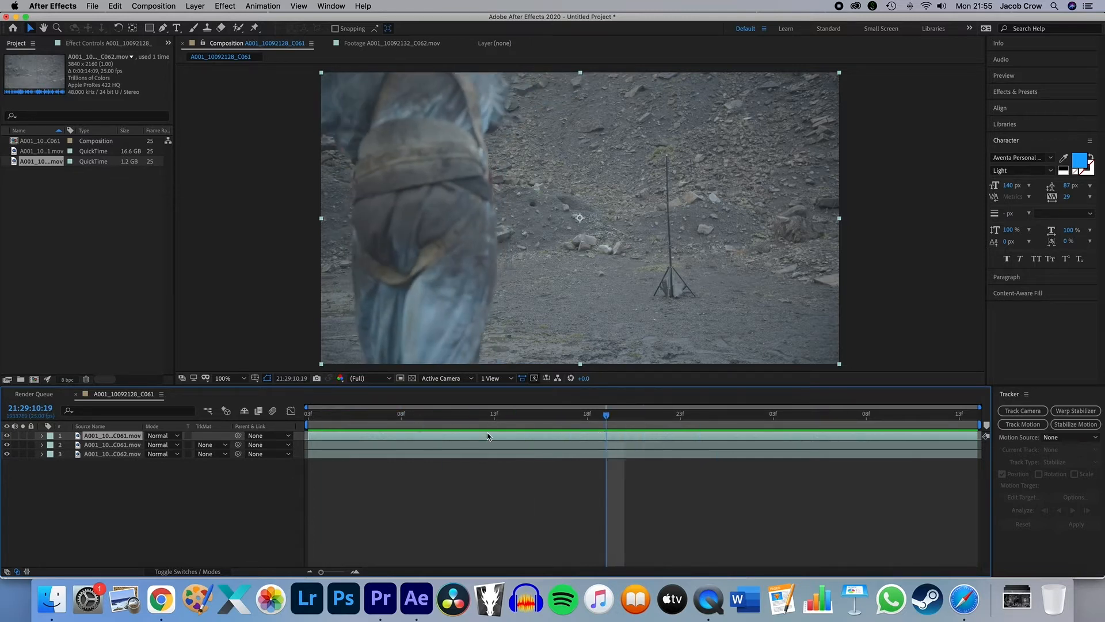
click(110, 446)
drag(100, 448, 100, 435)
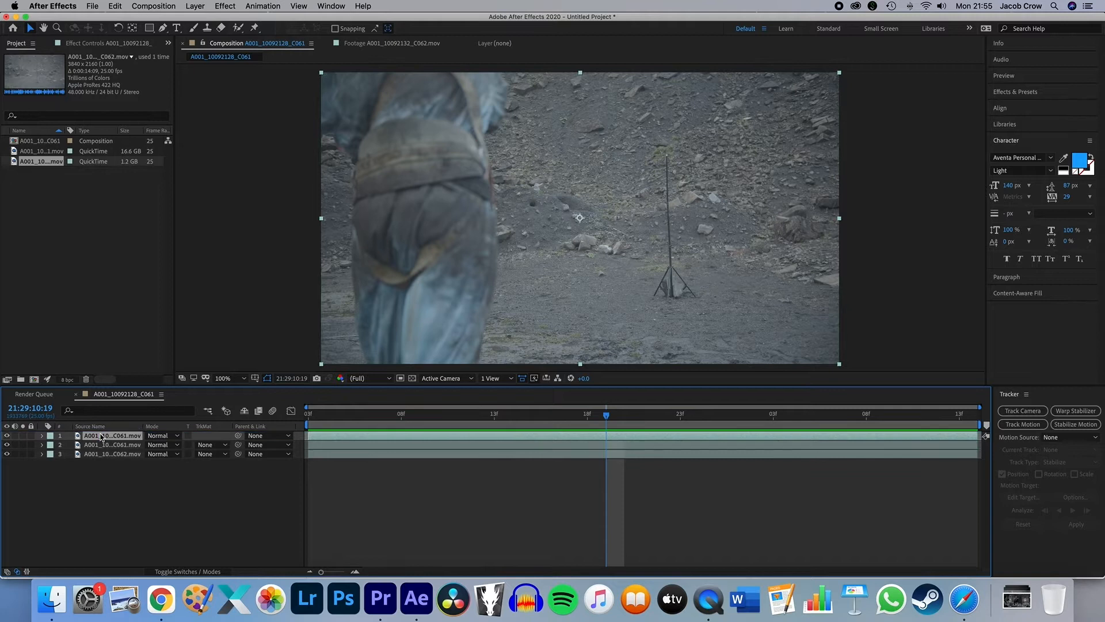
click(7, 435)
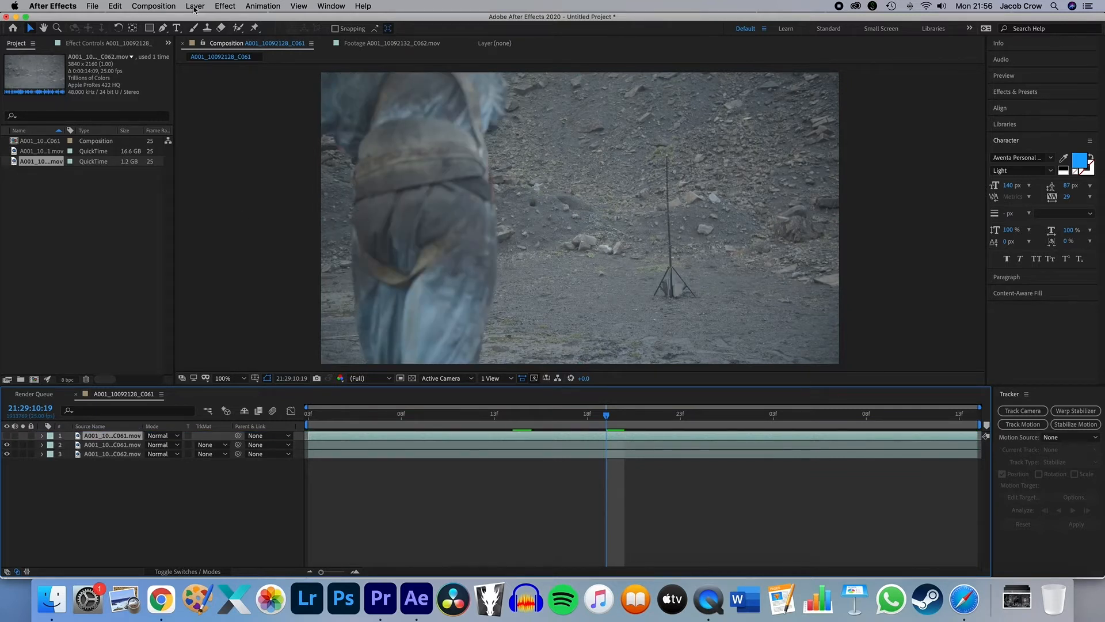
Step: Draw a closed Pen mask loosely around the whole light stand on the hidden clean plate layer
click(164, 28)
click(666, 148)
click(657, 169)
click(656, 247)
click(648, 282)
click(653, 307)
click(692, 306)
click(708, 294)
click(689, 257)
click(676, 188)
click(676, 153)
click(666, 148)
click(33, 28)
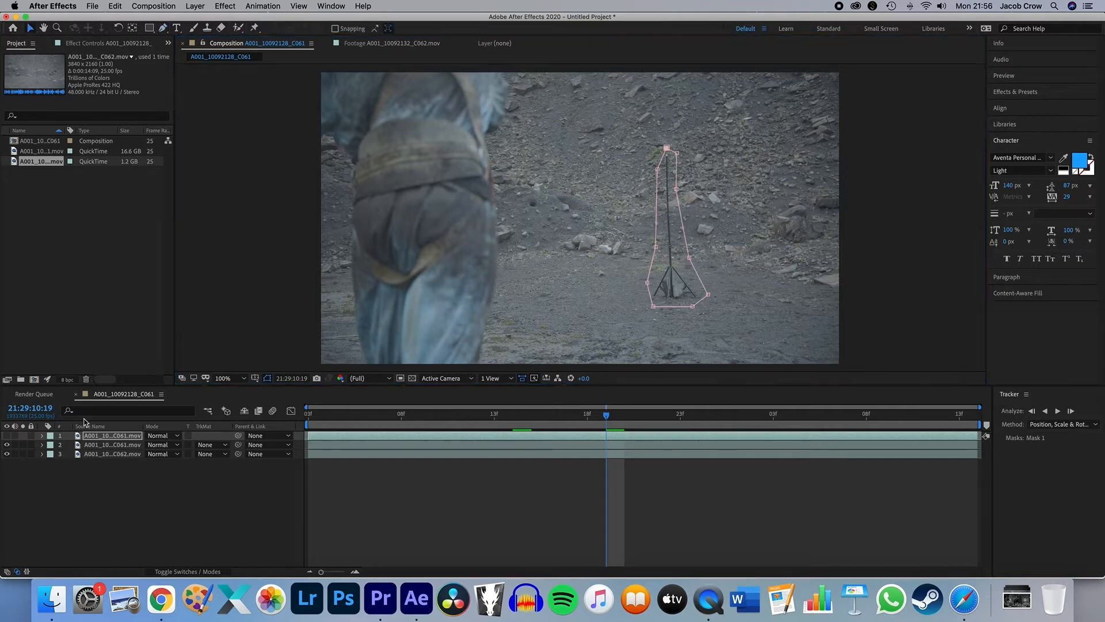
Step: Make the masked clean plate layer visible and check the stand removal across several frames
click(7, 436)
click(221, 538)
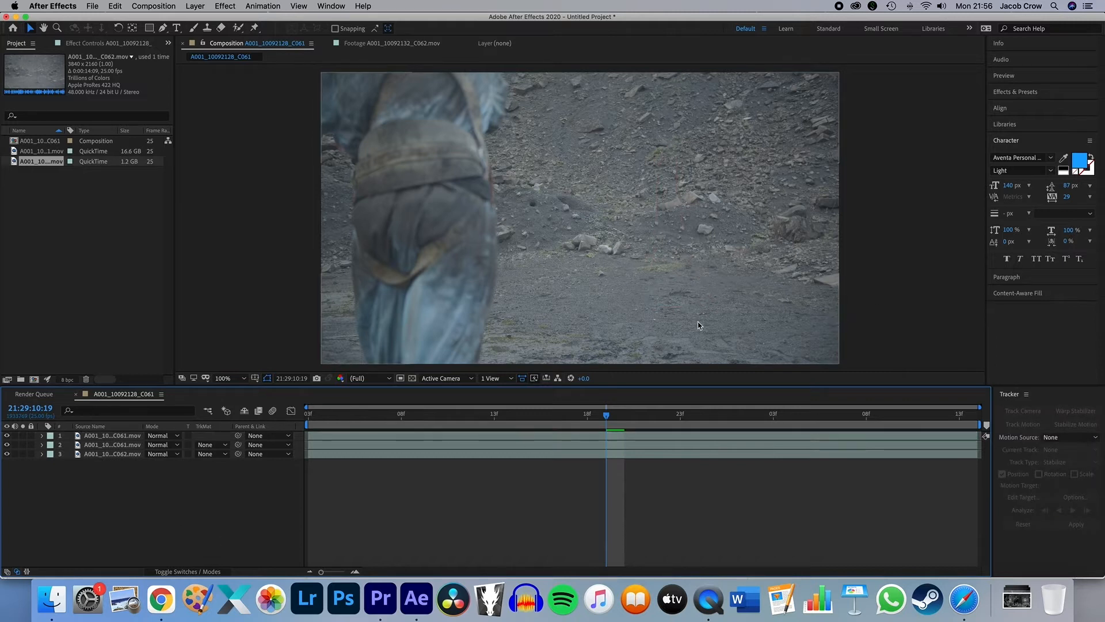
drag(600, 420, 494, 415)
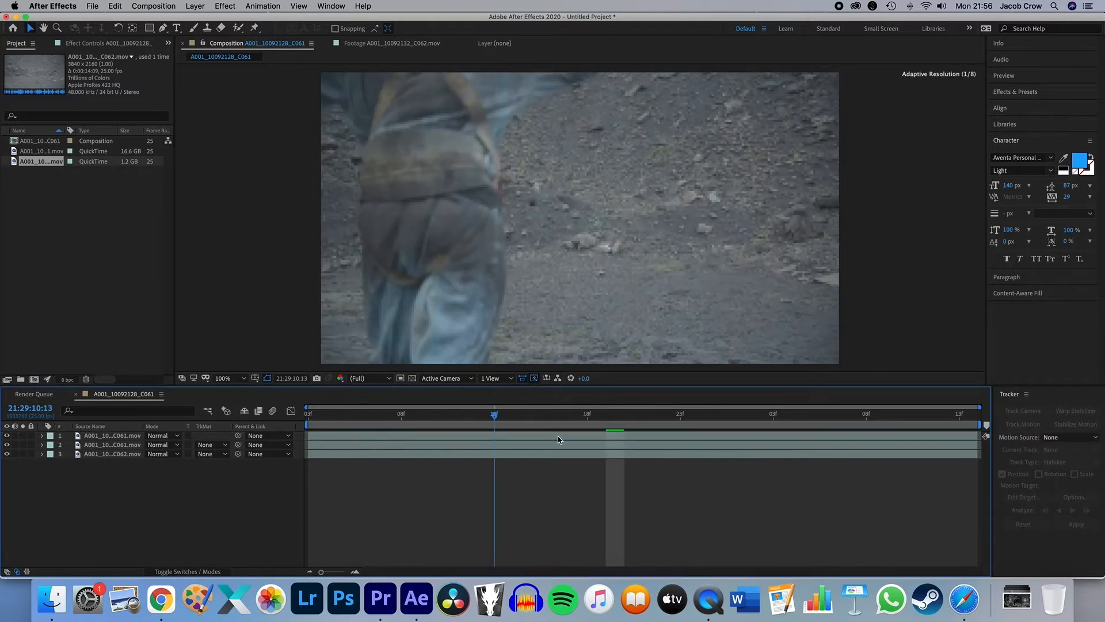
drag(558, 438, 569, 439)
Step: Examine the mask edges around the stand's base at 200% zoom
click(90, 436)
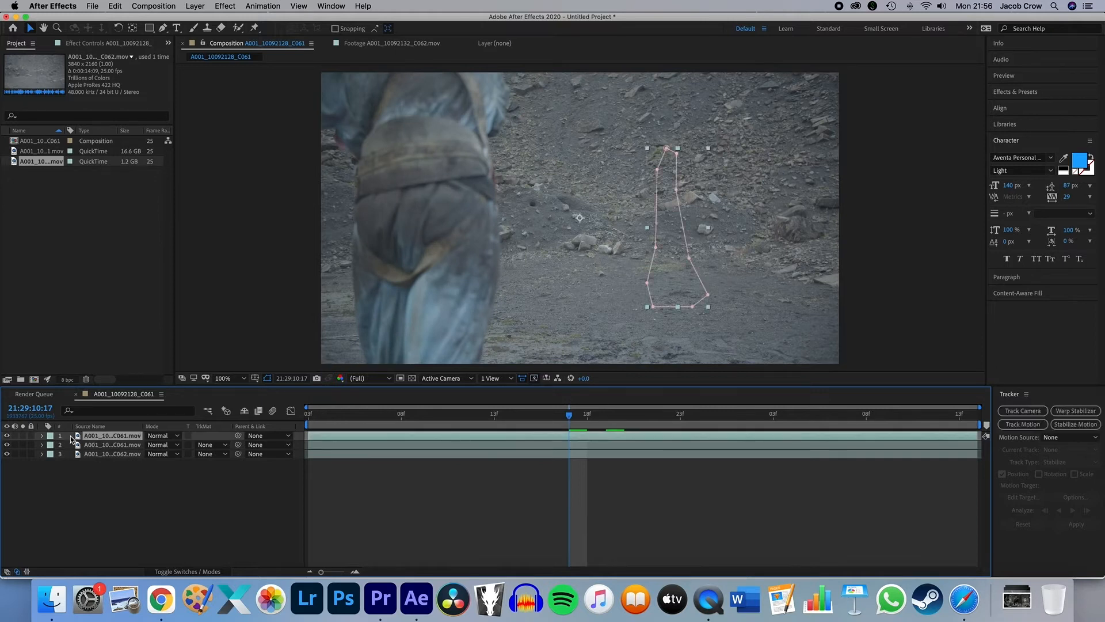
click(42, 436)
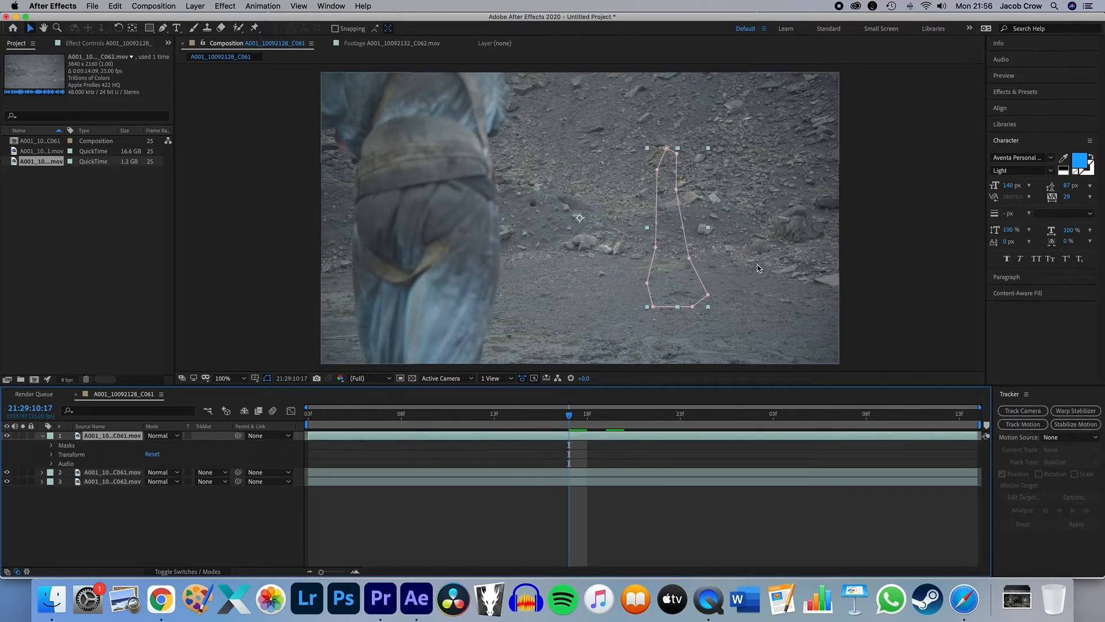
key(period)
click(130, 511)
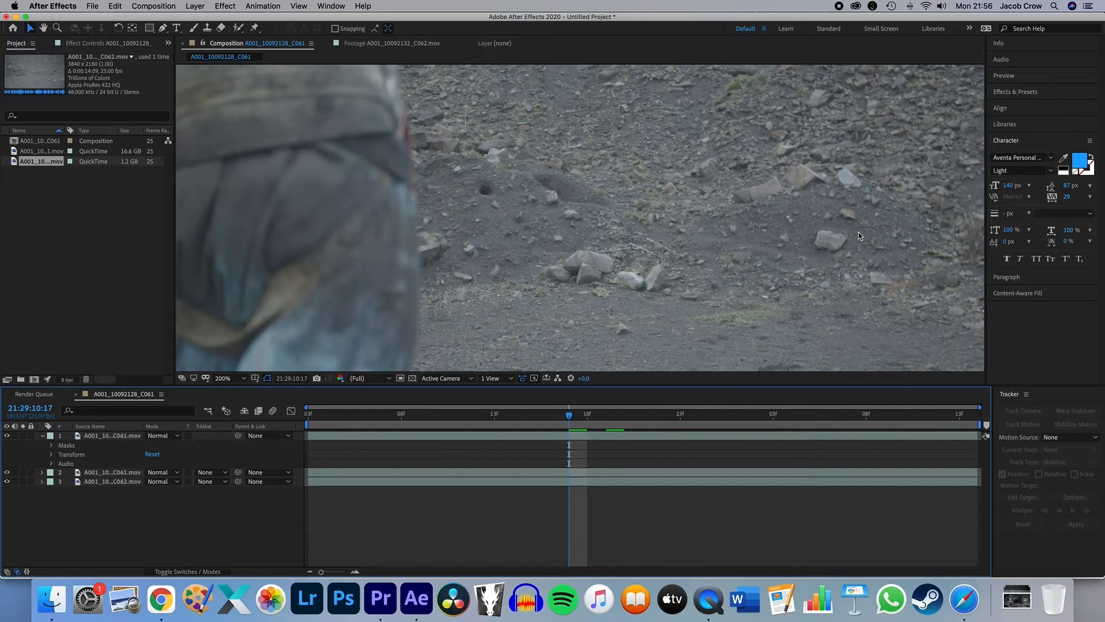
scroll(760, 249, down, 5)
scroll(760, 249, right, 5)
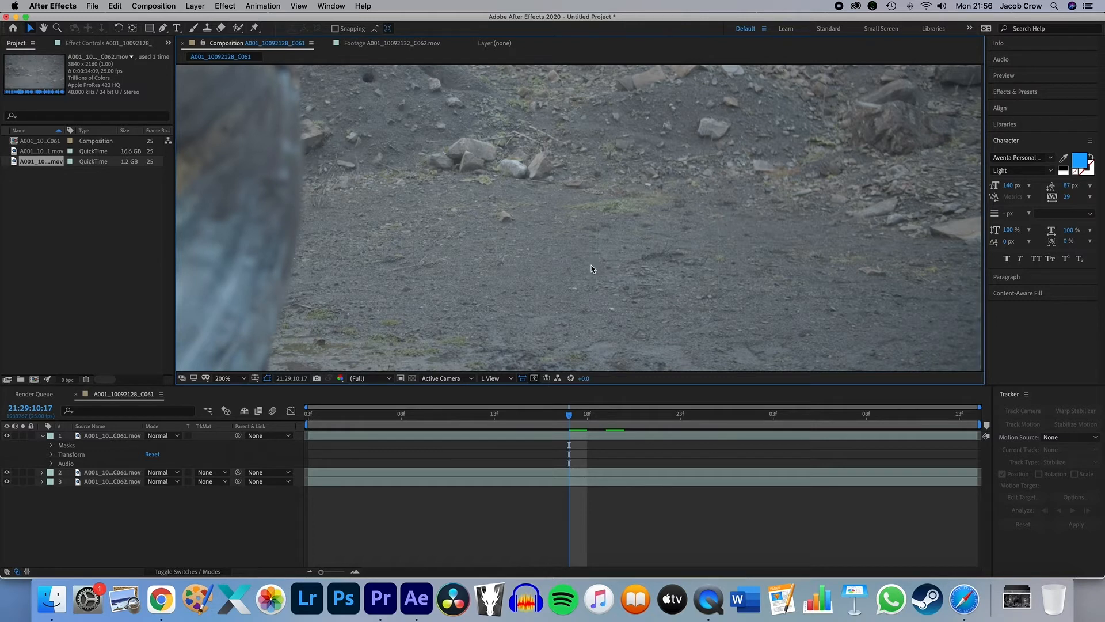
key(space)
drag(757, 137, 795, 167)
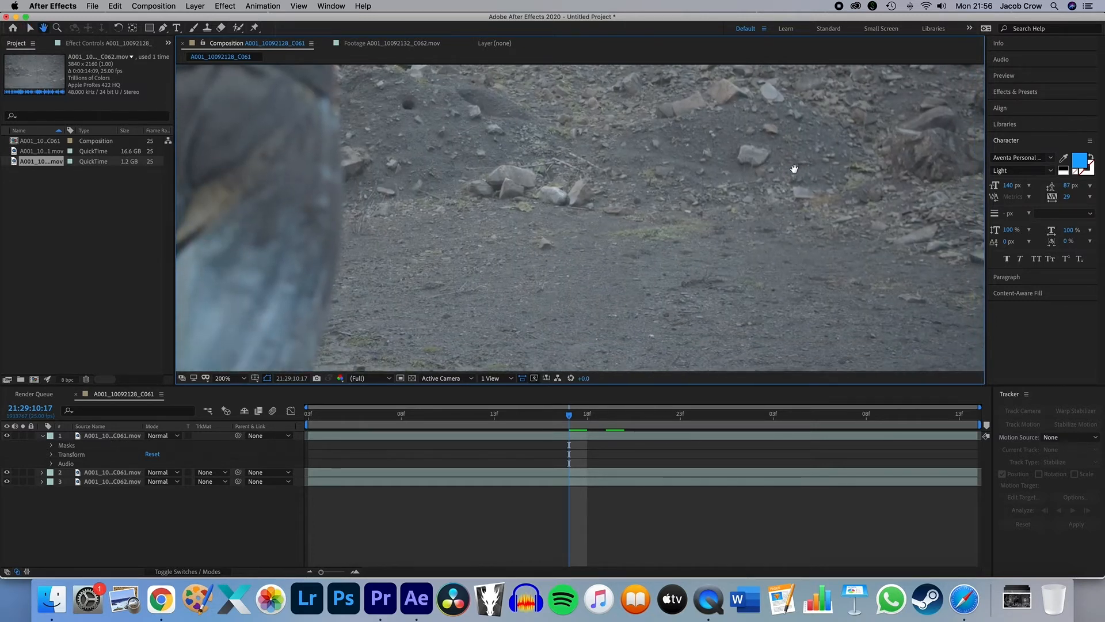
Step: Set the Mask Feather of Mask 1 on the clean plate layer to 100 pixels
click(109, 436)
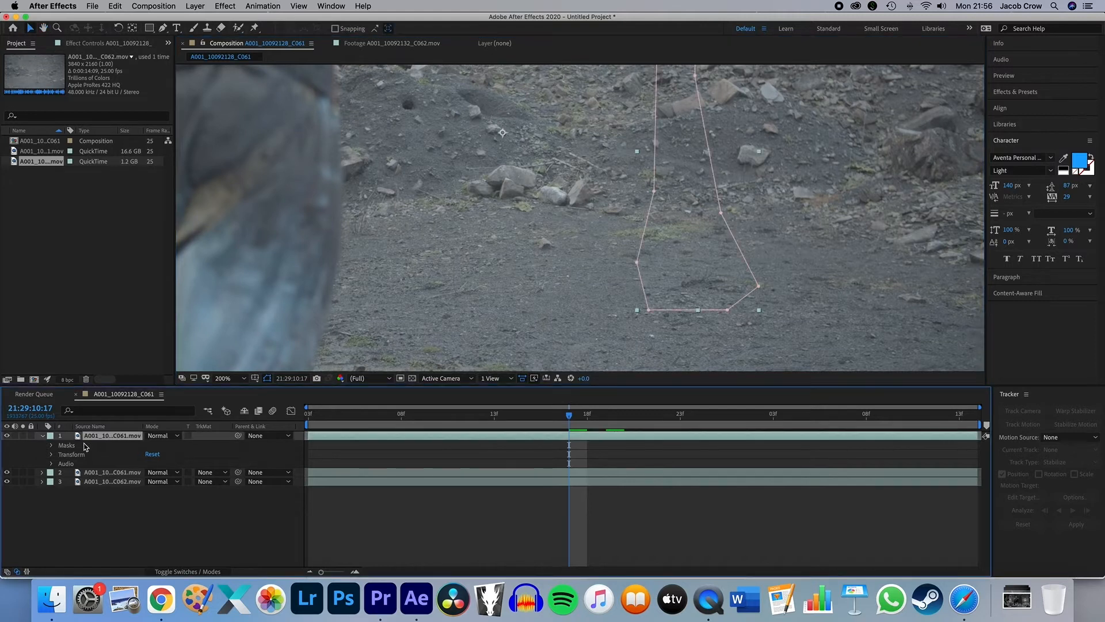
click(52, 445)
click(61, 455)
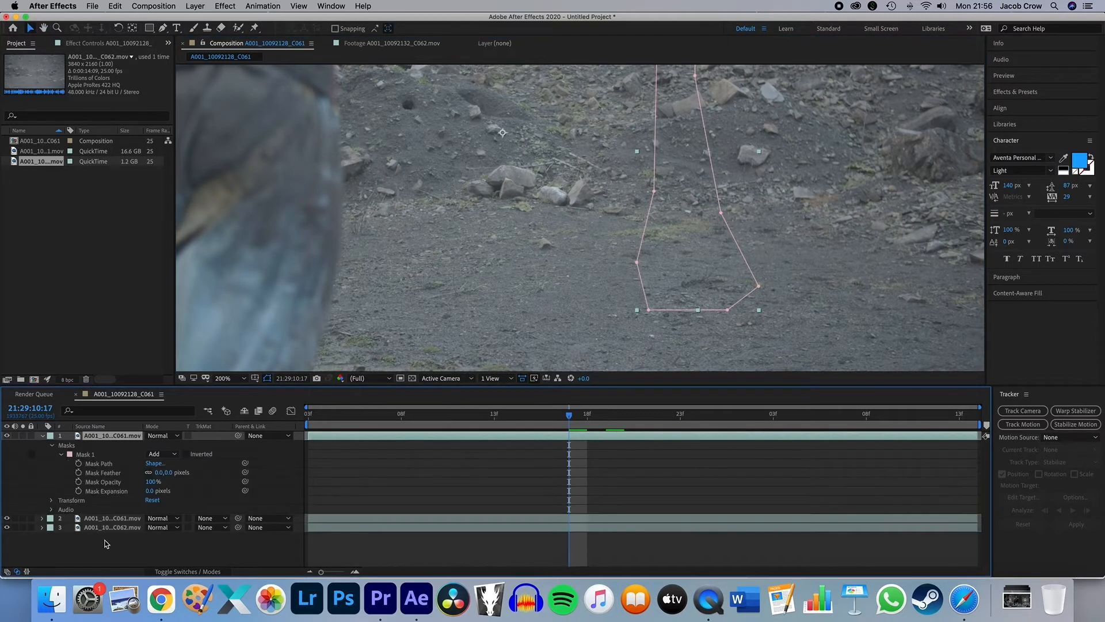
drag(161, 473, 190, 473)
click(138, 545)
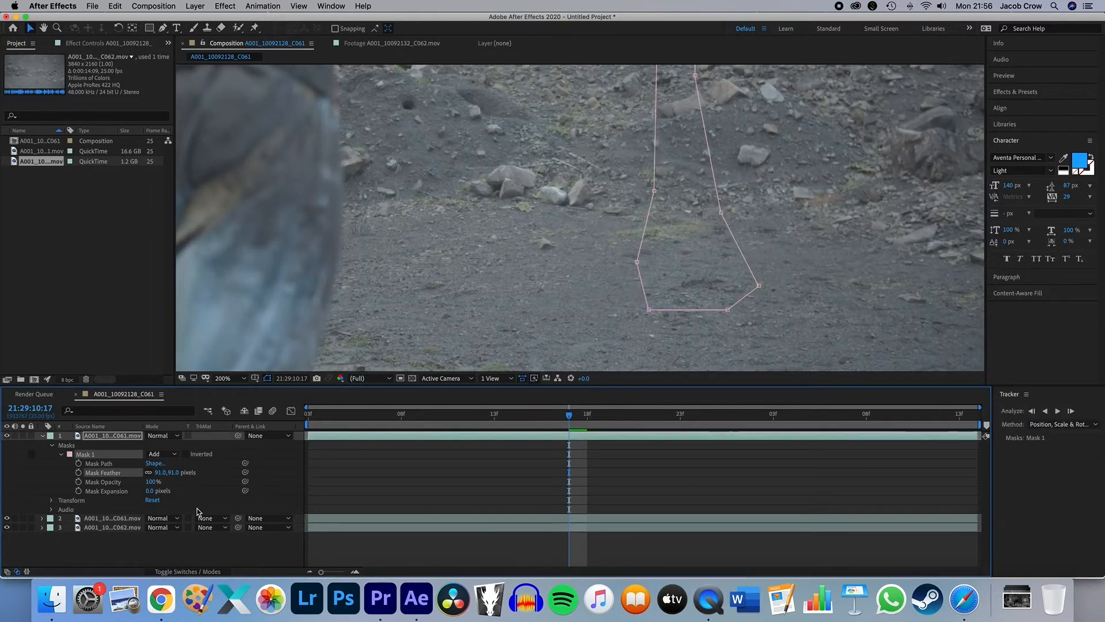
click(178, 538)
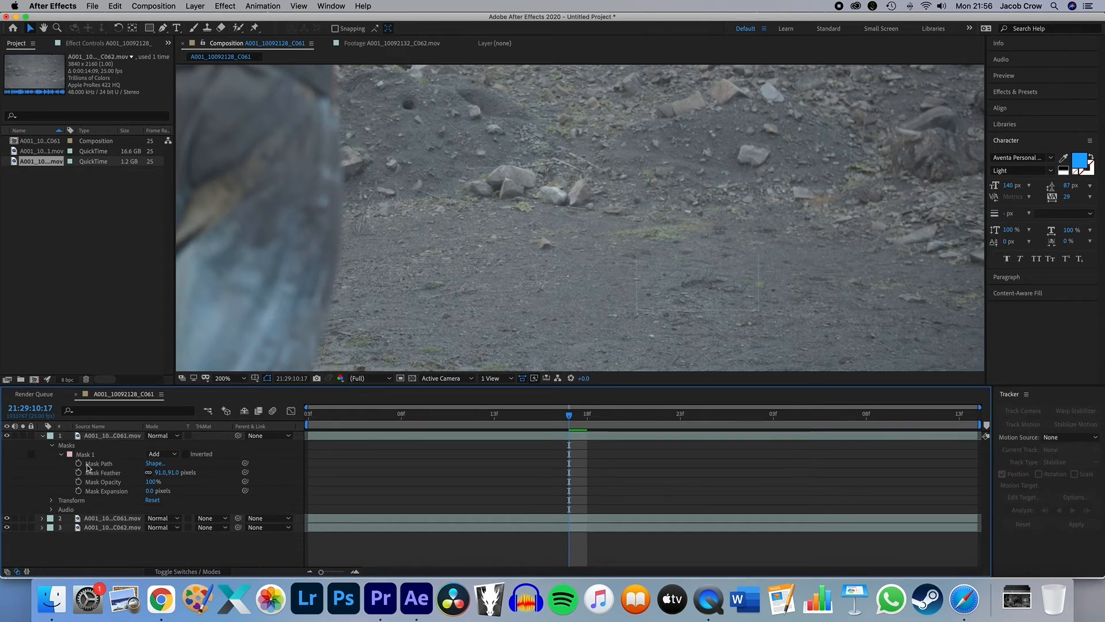
click(162, 473)
key(Return)
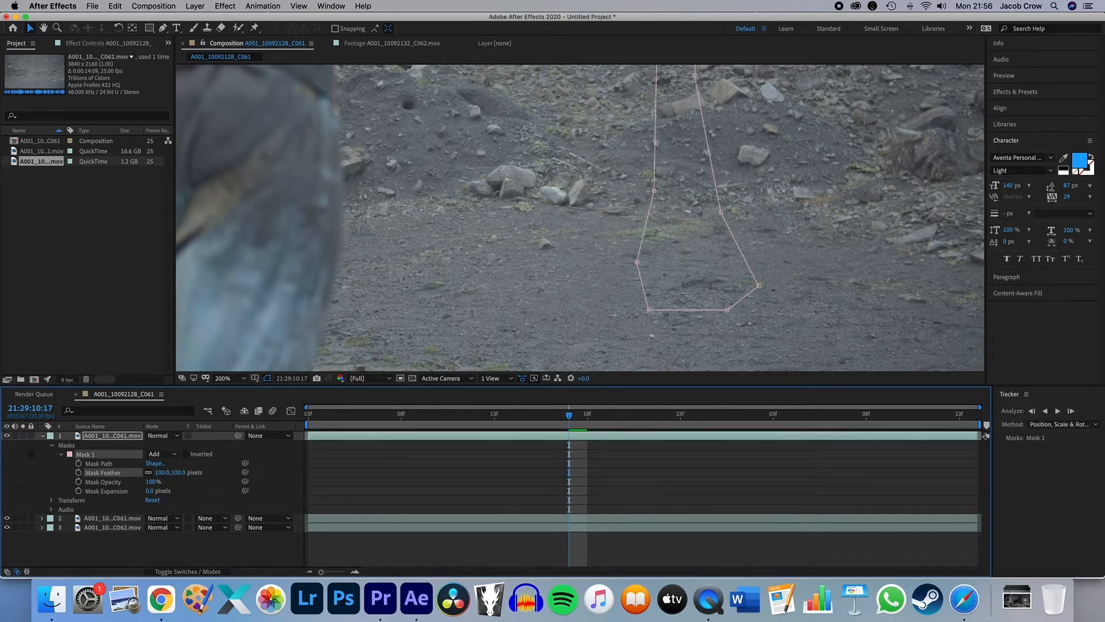
click(126, 556)
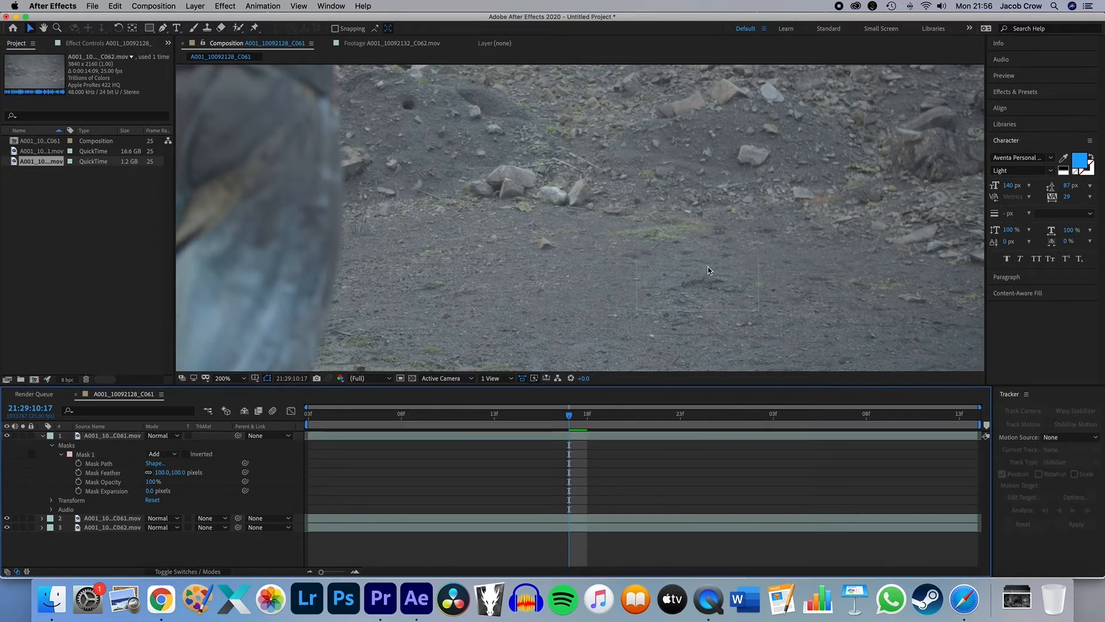
Step: Review the feathered patch at 100% and 200% zoom while stepping through the frames around 21:29:10:14
scroll(708, 270, down, 1)
key(space)
drag(663, 206, 696, 242)
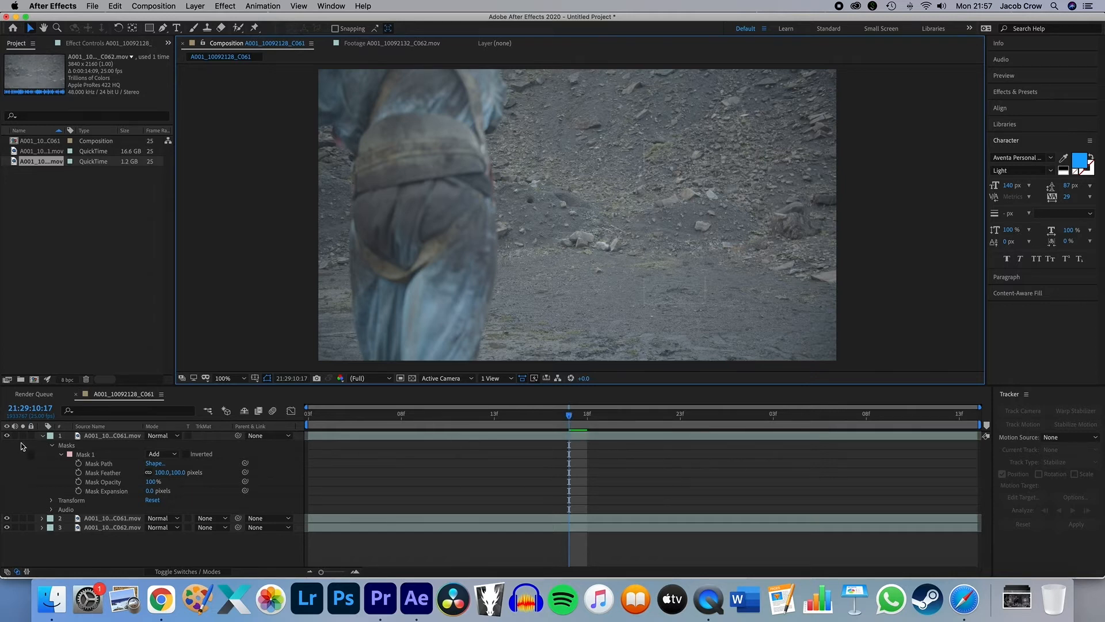
click(46, 436)
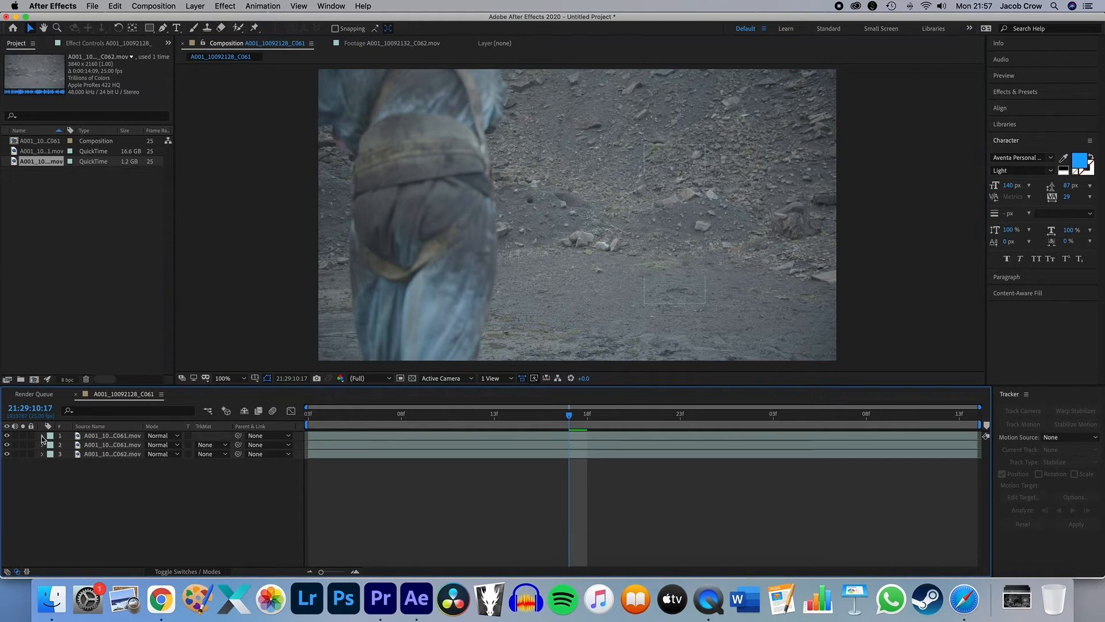
drag(565, 419, 526, 414)
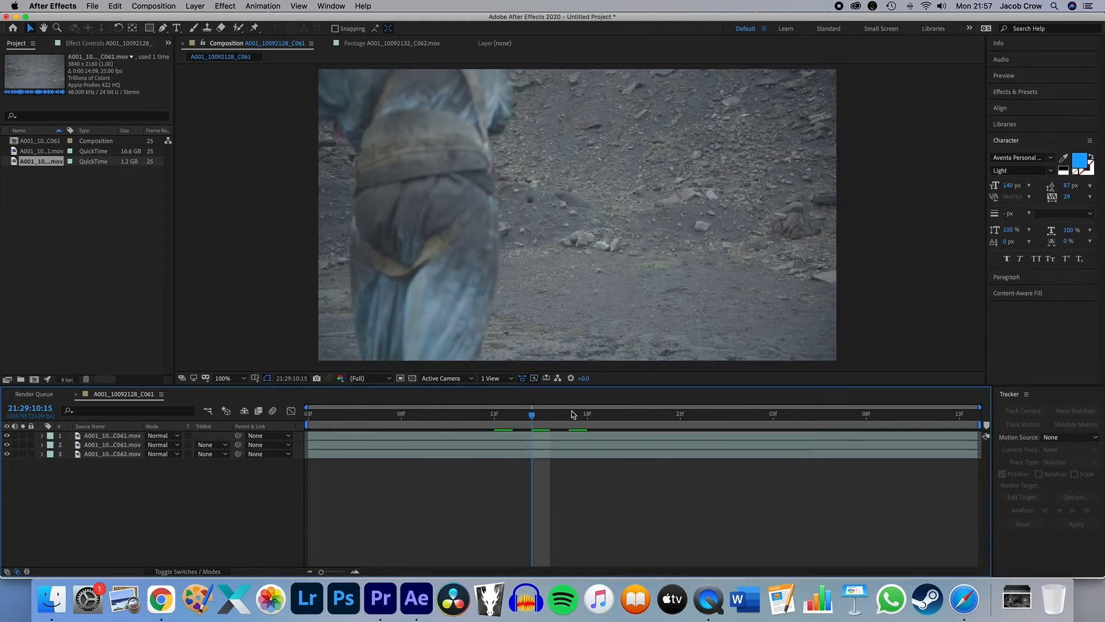
key(Page_Up)
mouse_move(514, 415)
mouse_down()
mouse_move(530, 417)
mouse_move(509, 416)
mouse_up()
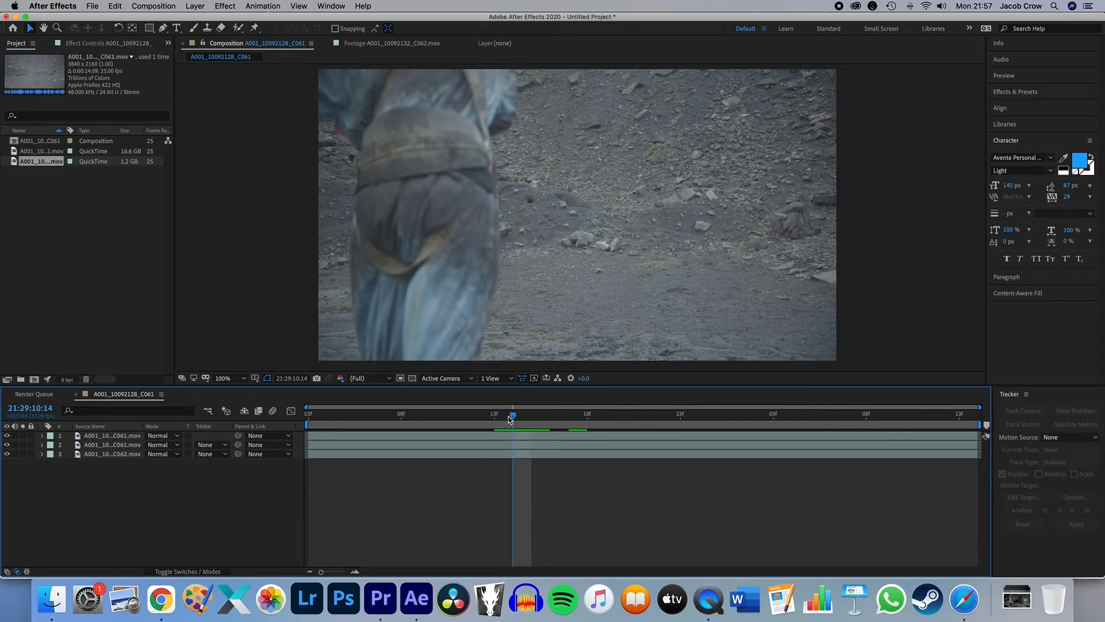
scroll(655, 196, up, 1)
drag(712, 165, 591, 276)
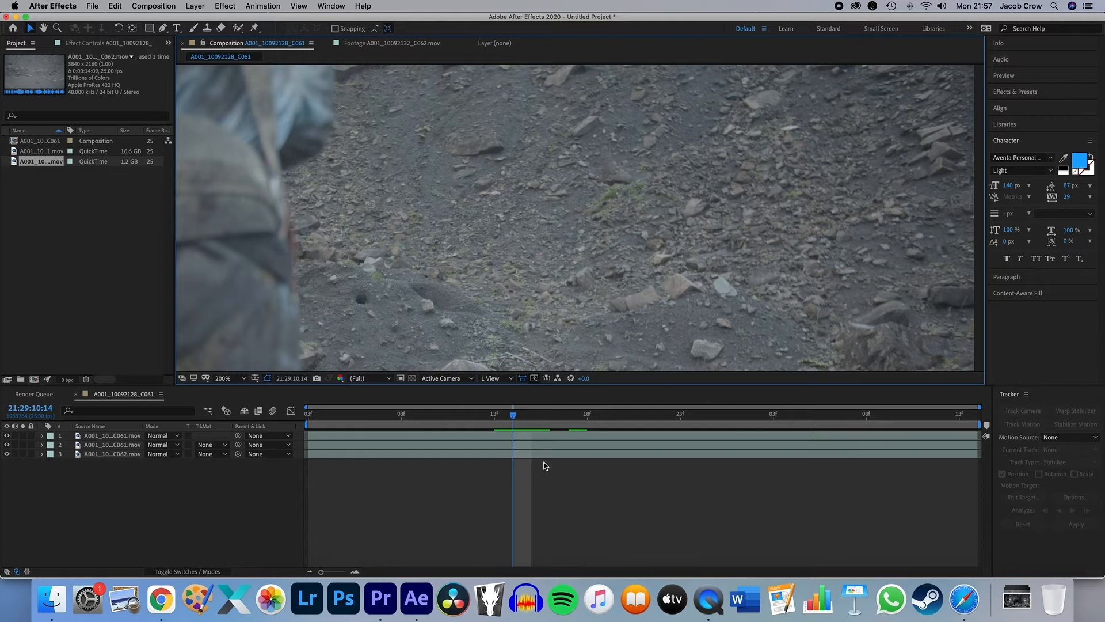
mouse_move(513, 418)
mouse_down()
mouse_move(499, 417)
mouse_move(560, 418)
mouse_move(516, 416)
mouse_up()
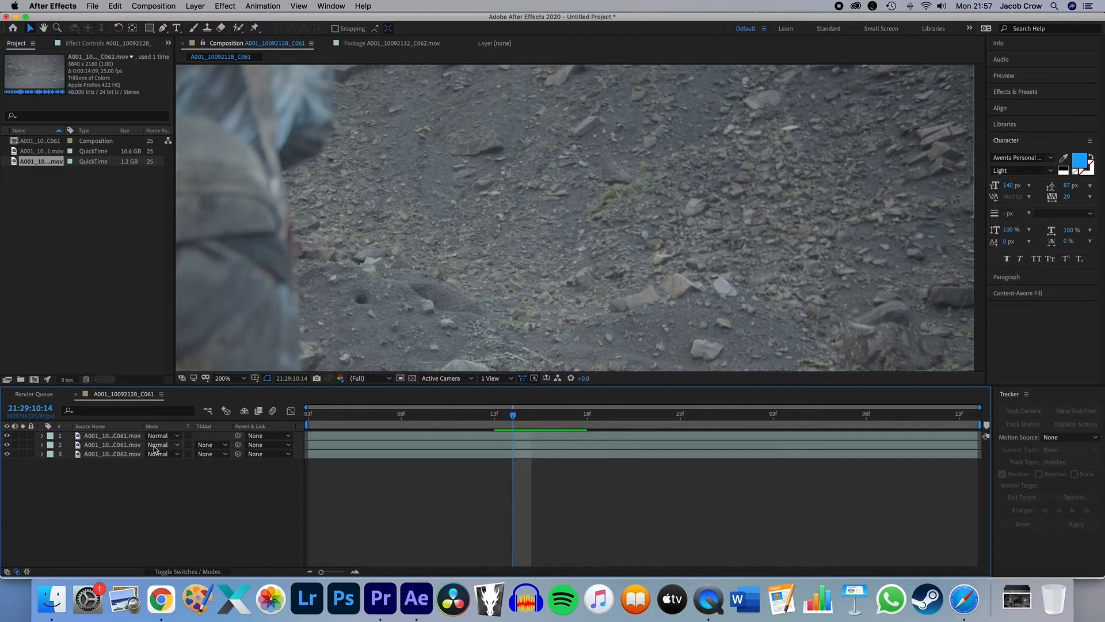
Step: Duplicate the original footage layer, place the copy above all layers, and trim its start to 21:29:10:15
click(96, 444)
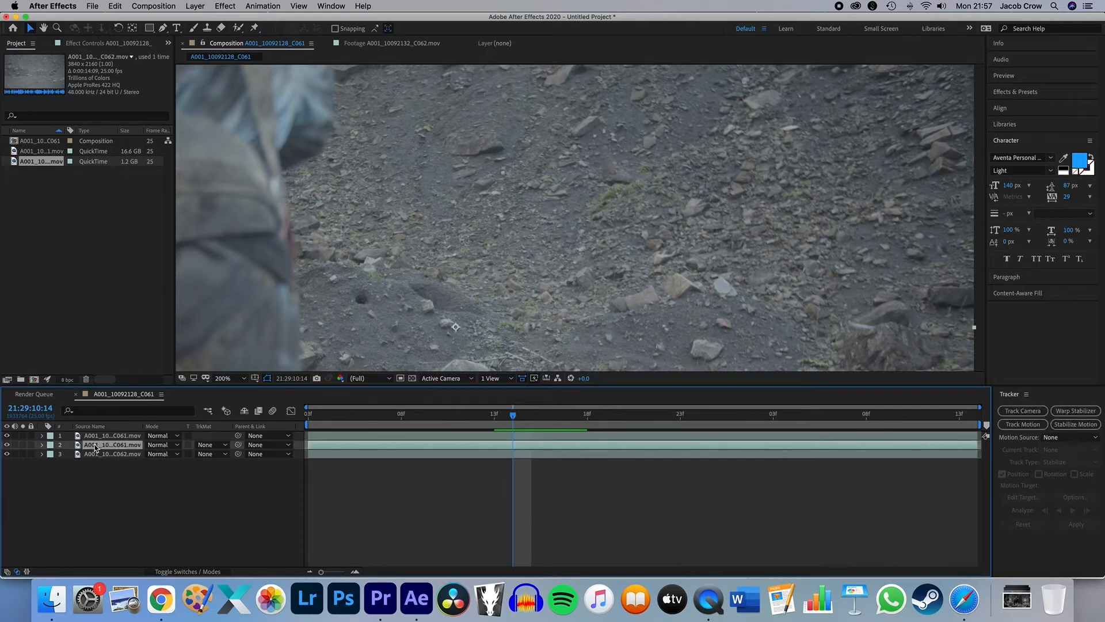
key(super+d)
click(99, 435)
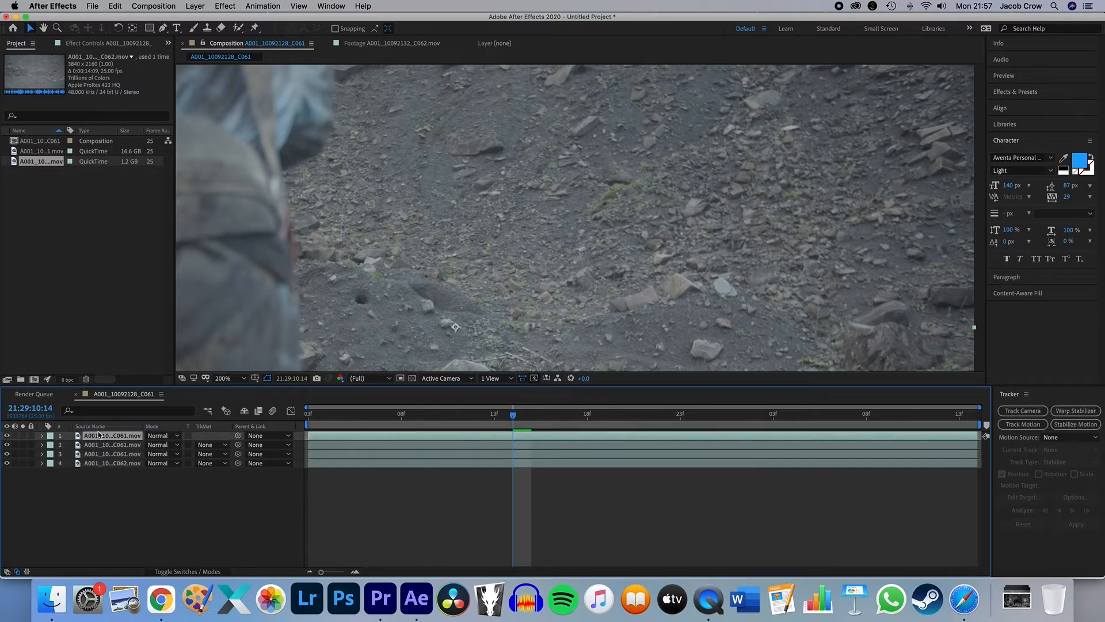
mouse_move(514, 419)
mouse_down()
mouse_move(492, 418)
mouse_move(531, 424)
mouse_up()
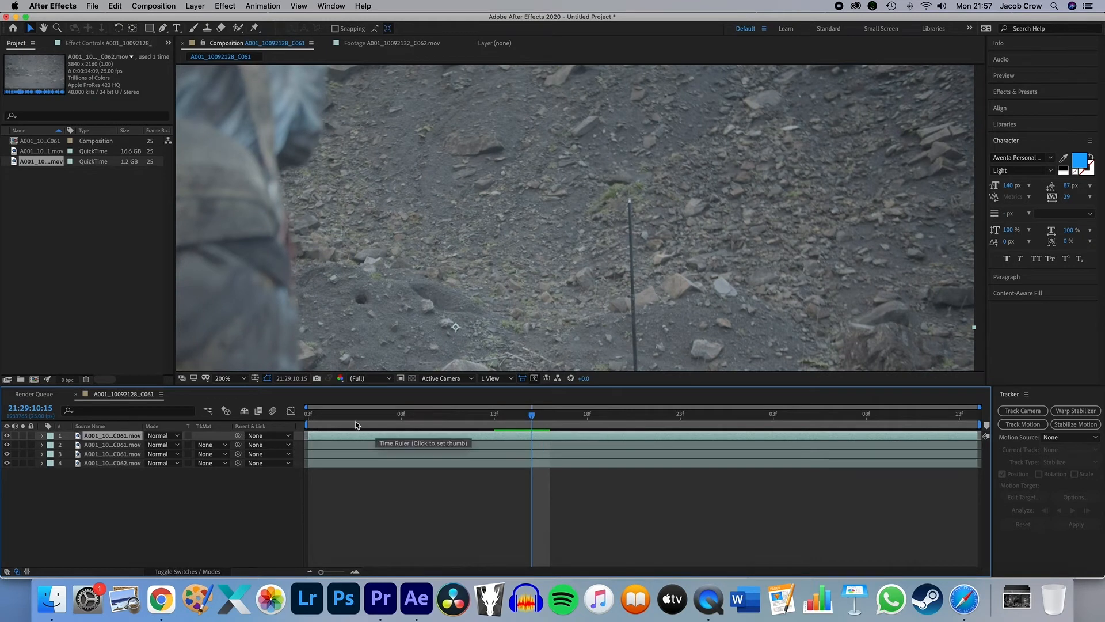
drag(309, 436, 538, 434)
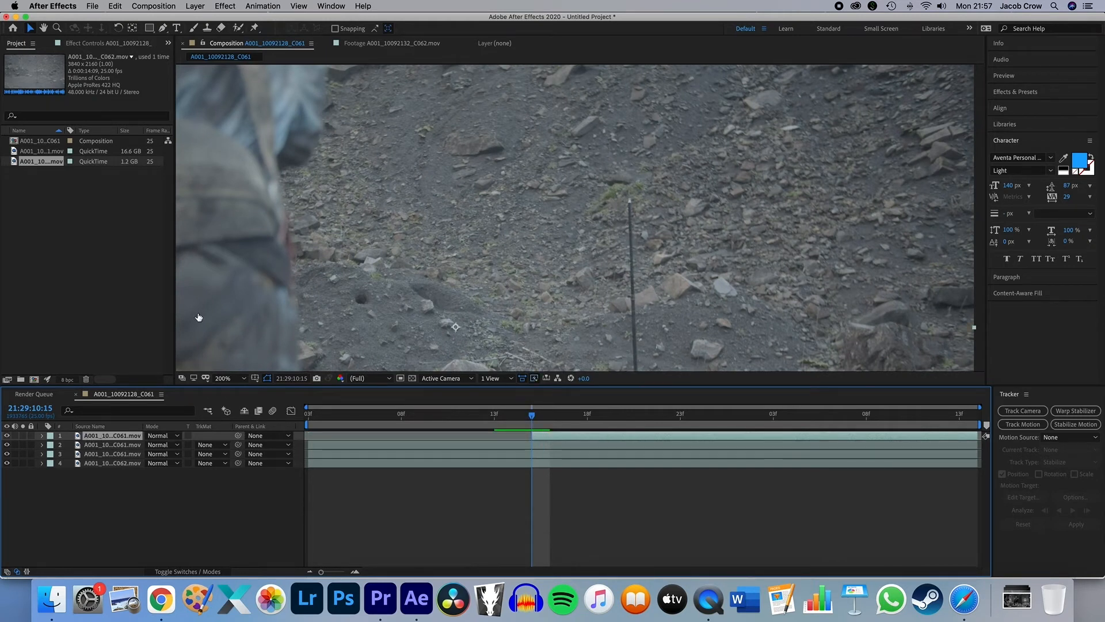
Step: Draw a small closed five-point mask with the Pen tool beside the stand's top on the uppermost footage layer at 21:29:10:15
key(g)
key(period)
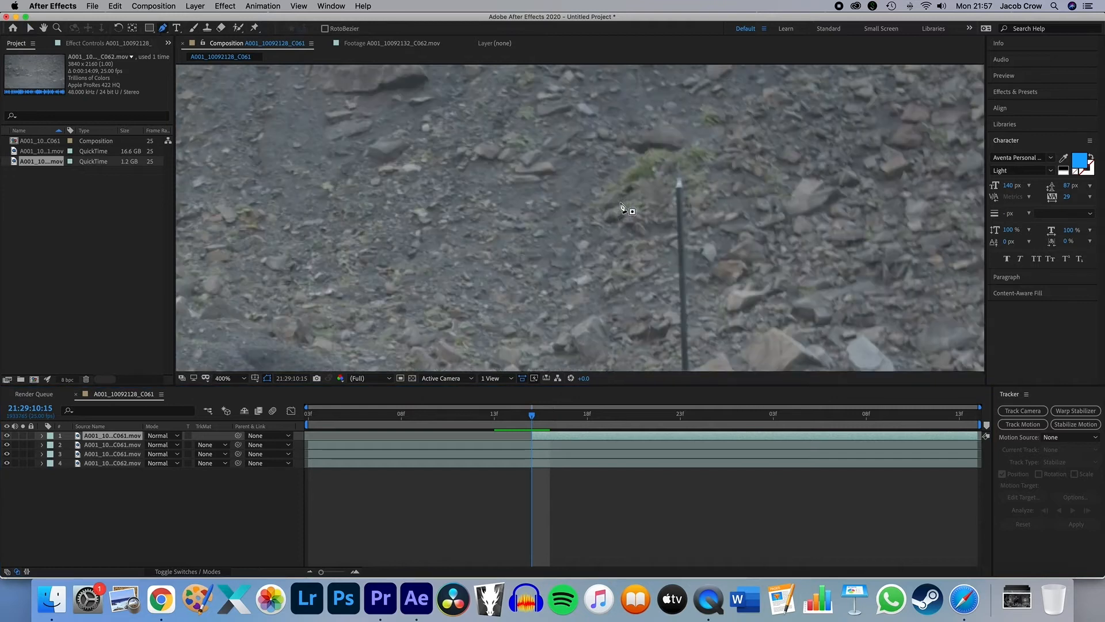
click(655, 180)
click(650, 190)
click(657, 200)
click(670, 200)
click(669, 190)
click(655, 181)
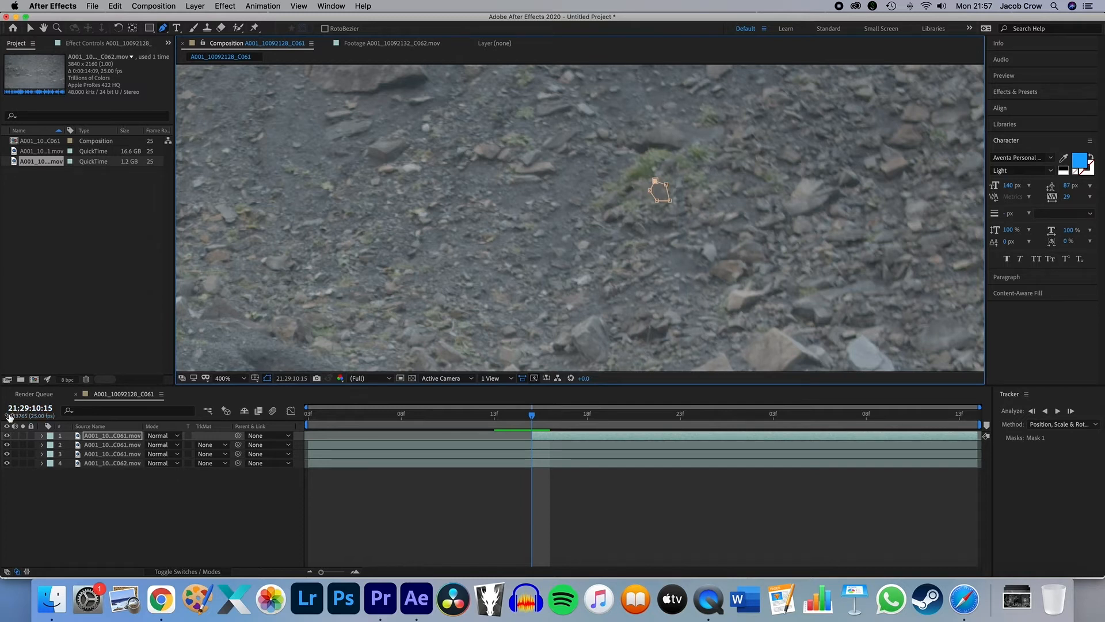
Step: Hide the clean plate layer and start keyframing the Mask Path of Mask 1 on the uppermost layer at 21:29:10:15
click(7, 444)
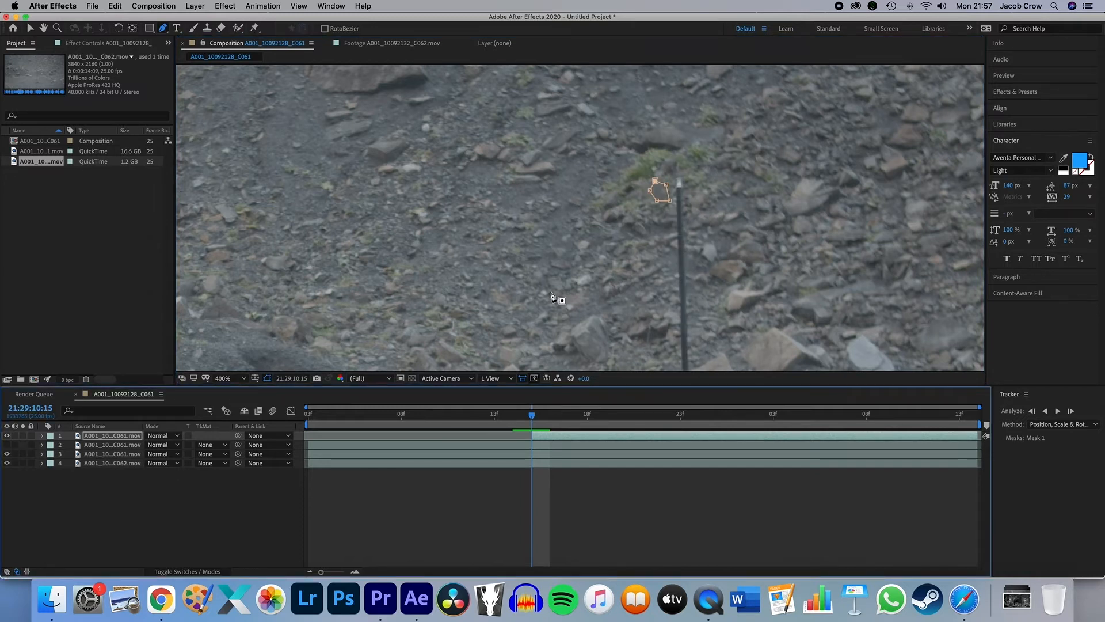
click(42, 435)
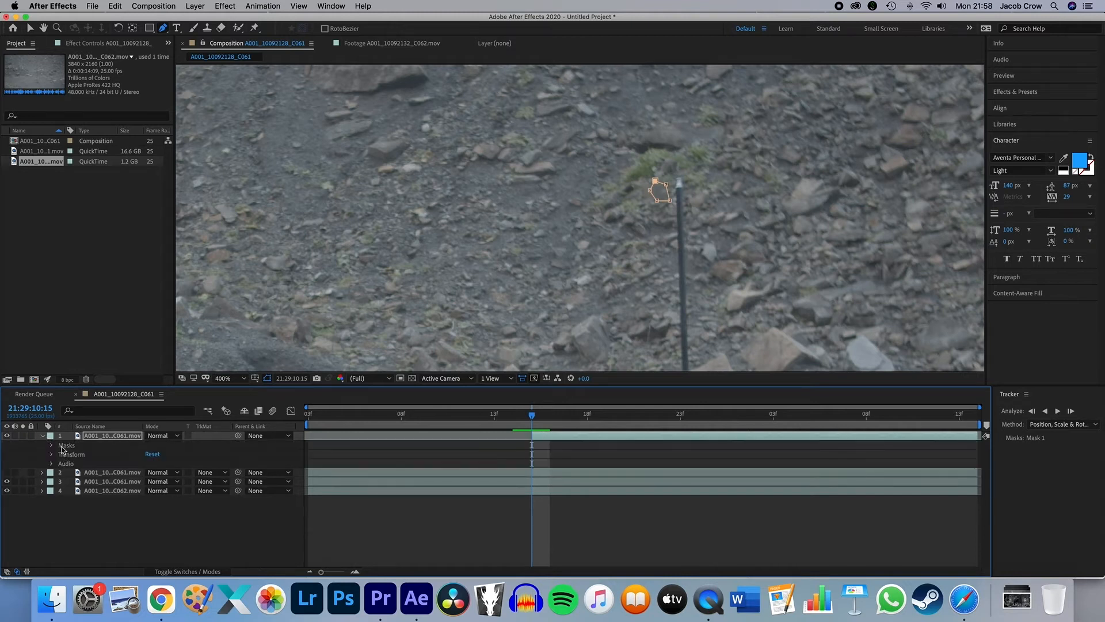
click(51, 446)
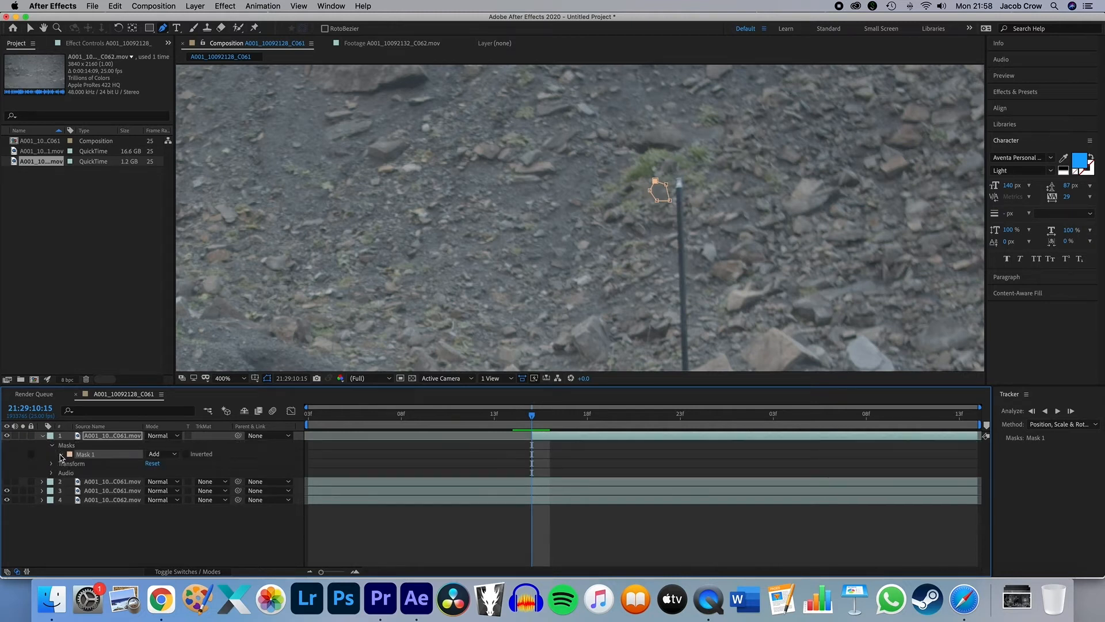
click(61, 455)
click(79, 464)
Step: Keyframe Mask 1 at 21:29:10:16 by moving the whole mask down along the upper part of the stand's pole
drag(534, 417, 555, 424)
key(space)
drag(726, 273, 623, 225)
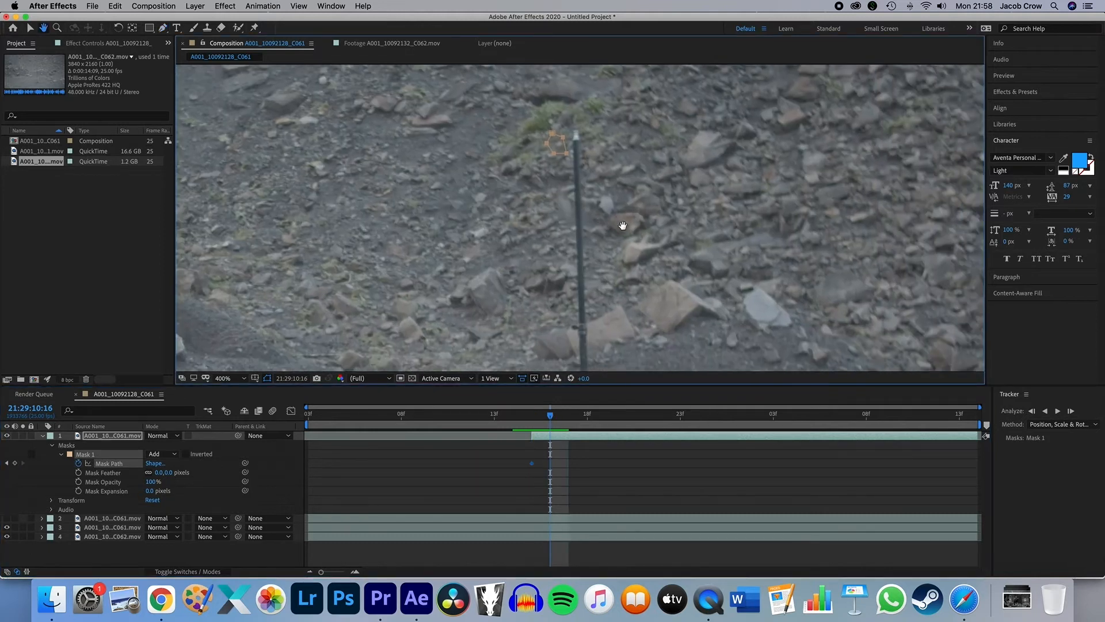
click(132, 436)
drag(553, 137, 559, 149)
key(super+z)
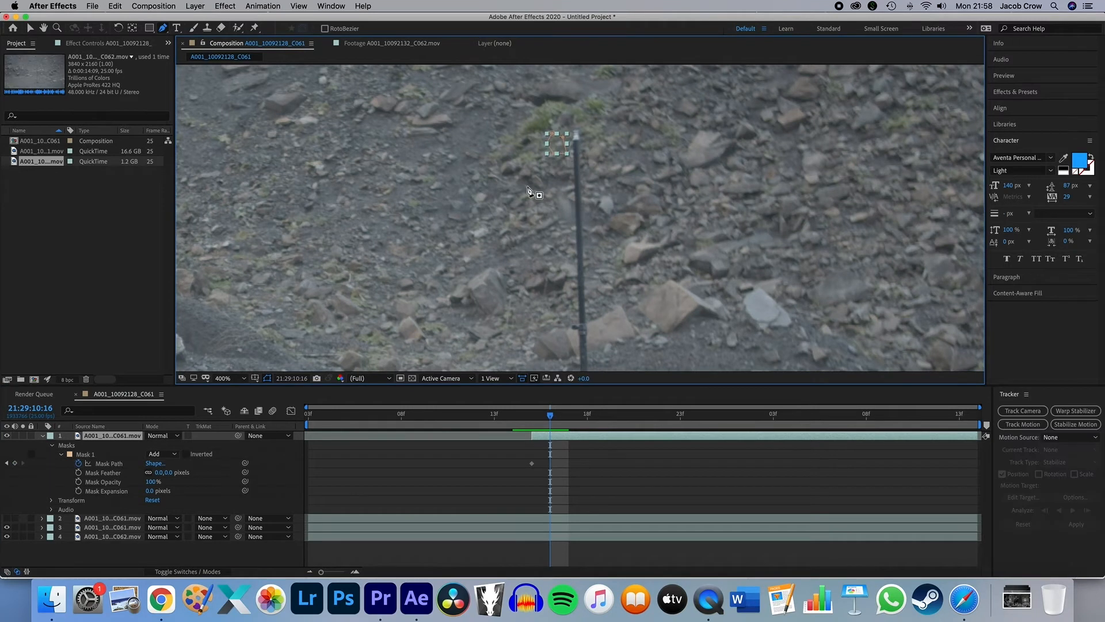
click(101, 464)
drag(547, 144, 554, 225)
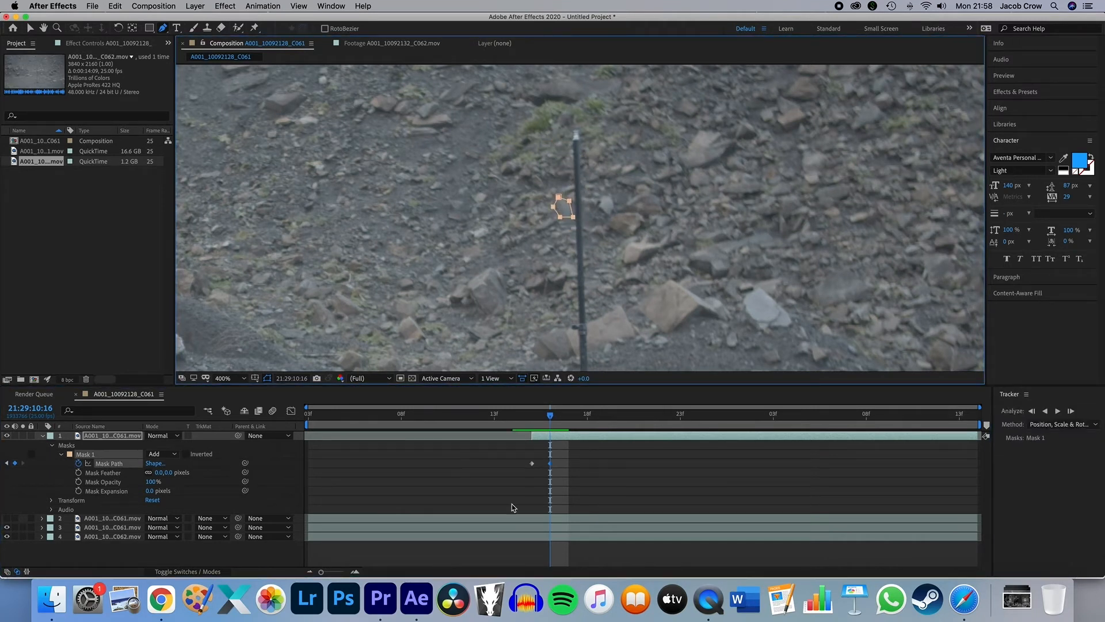
Step: Move Mask 1 frame by frame to follow the small moving object, adding Mask Path keyframes from 21:29:10:17 to 21:29:10:19
drag(550, 421, 561, 420)
drag(559, 198, 529, 232)
key(Page_Down)
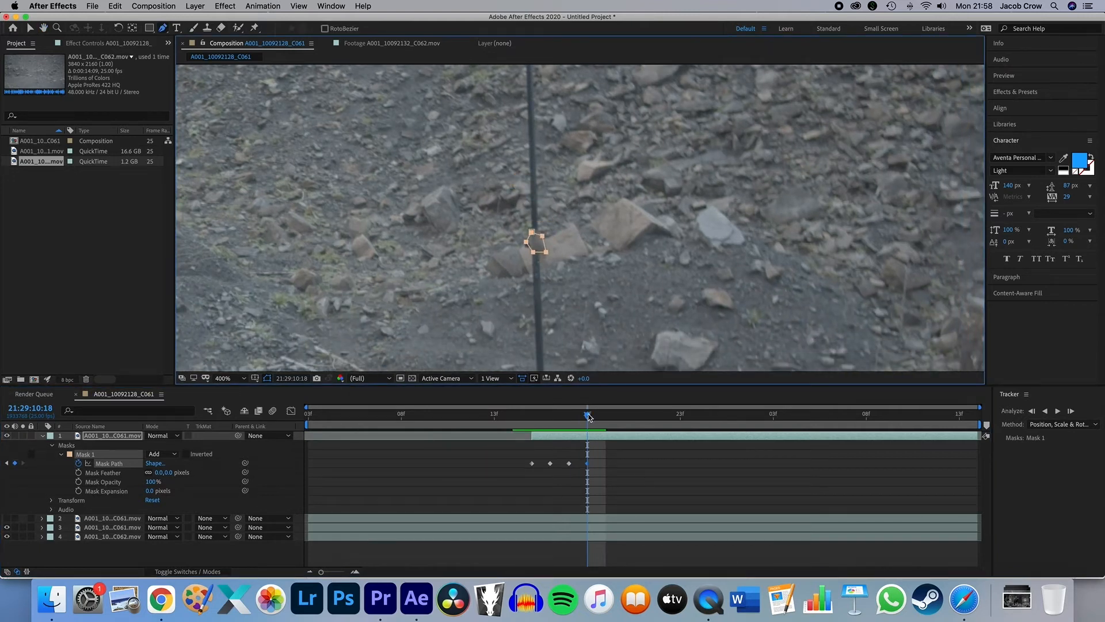
drag(588, 416, 606, 414)
drag(530, 233, 560, 287)
Step: Continue tracking the object by repositioning Mask 1 down and away from the pole at 21:29:10:20 and 21:29:10:21
click(119, 436)
click(109, 464)
drag(609, 421, 627, 420)
drag(644, 298, 507, 184)
drag(409, 170, 453, 199)
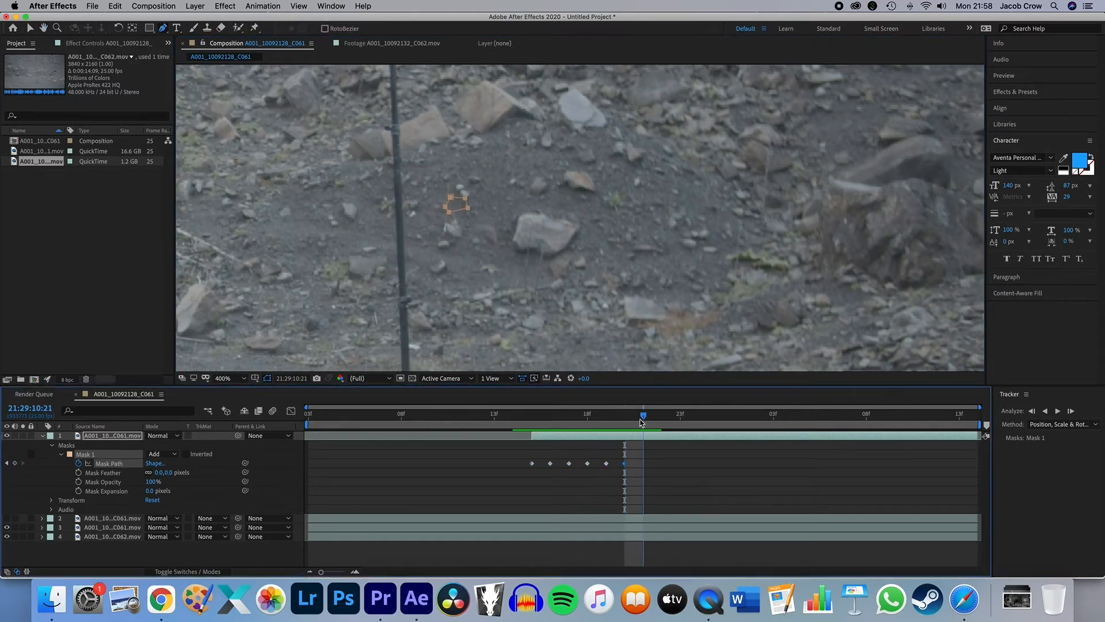
drag(625, 422, 643, 422)
drag(450, 197, 480, 226)
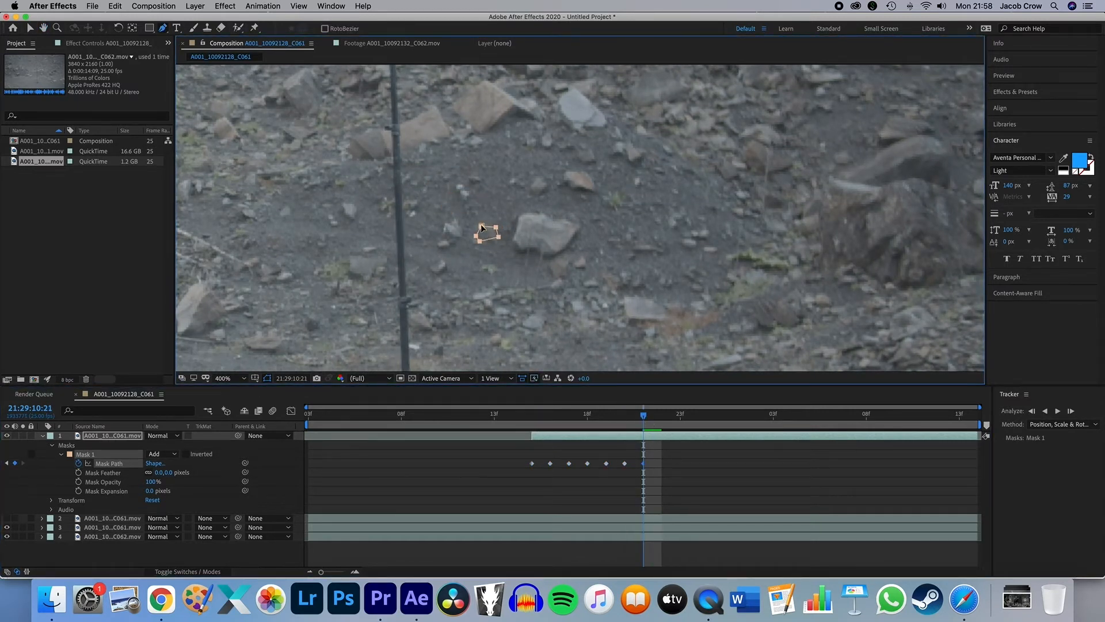
Step: Trim the end of the uppermost layer to just after 21:29:10:21 and show the clean plate layer again
drag(972, 440, 661, 440)
click(131, 551)
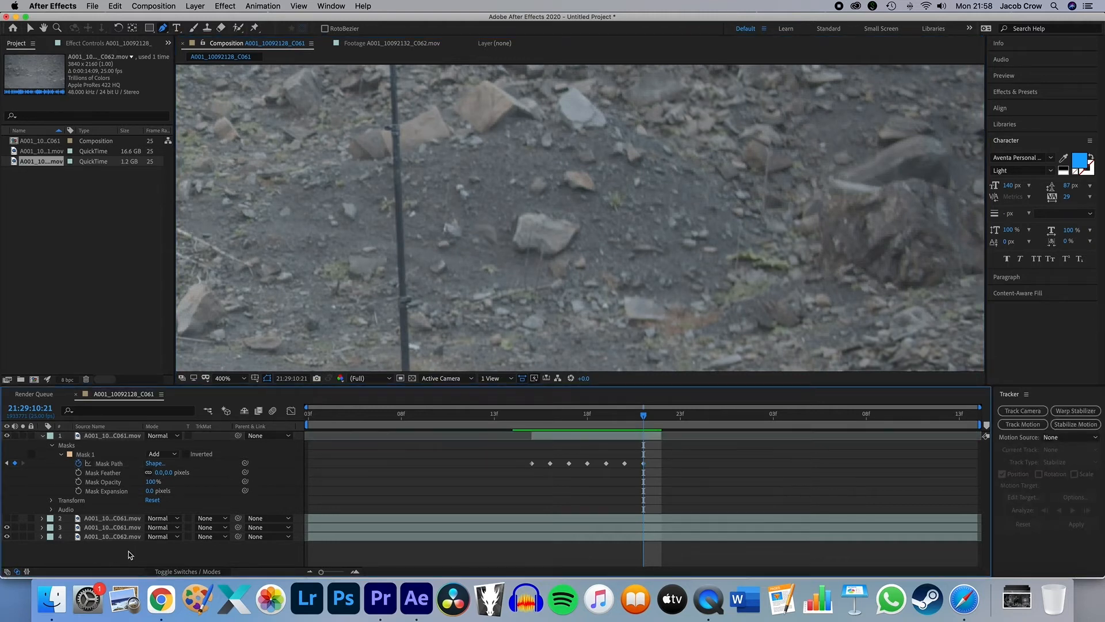
key(comma)
click(30, 28)
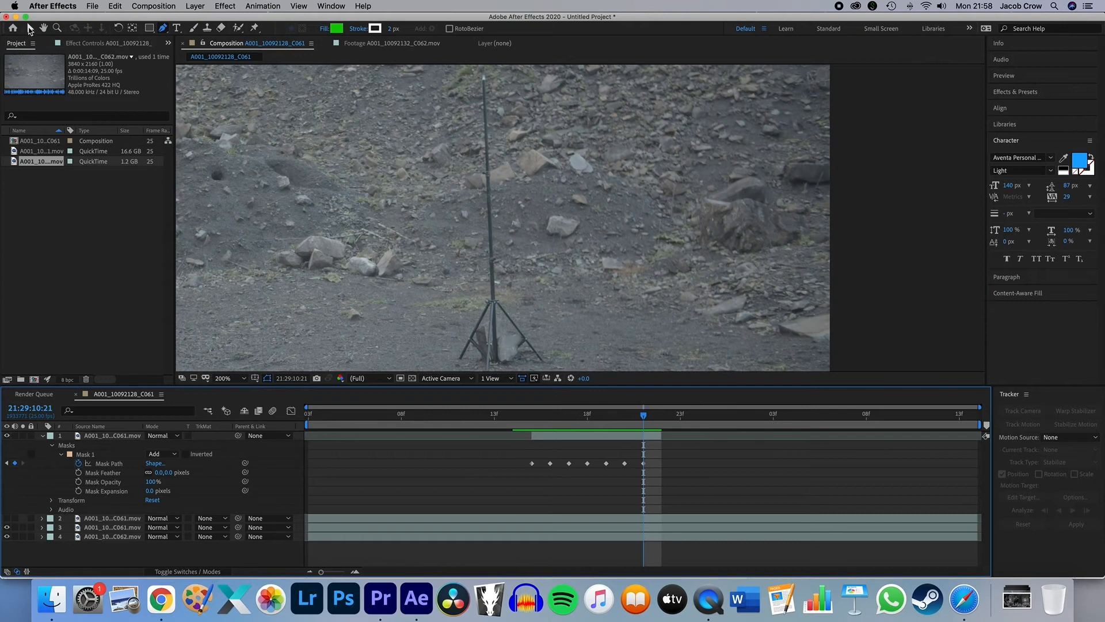
click(46, 441)
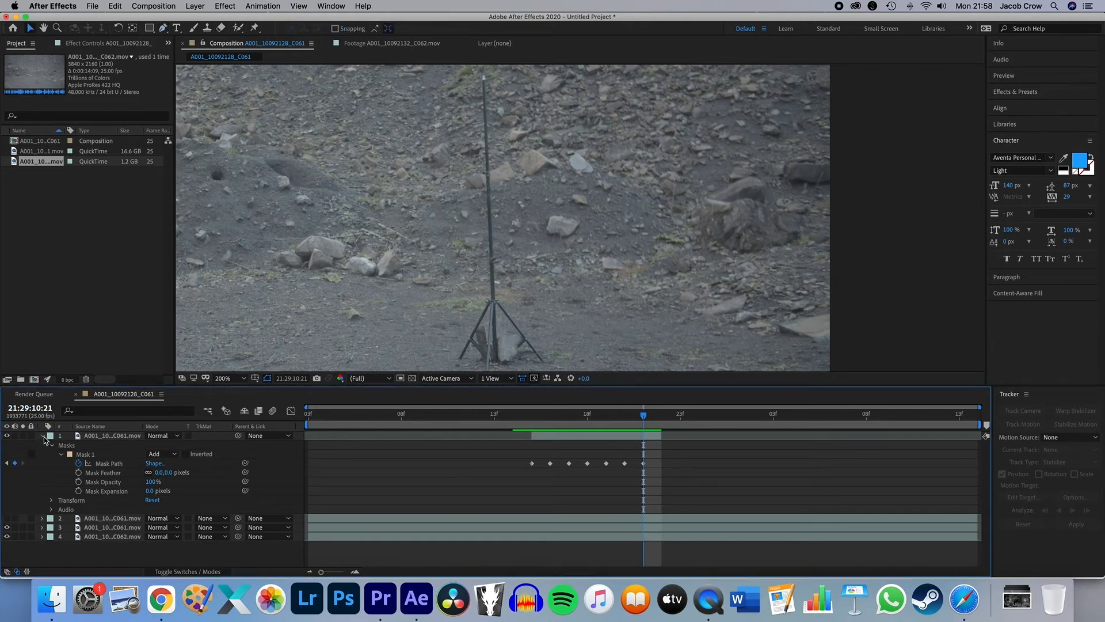
click(43, 436)
click(7, 444)
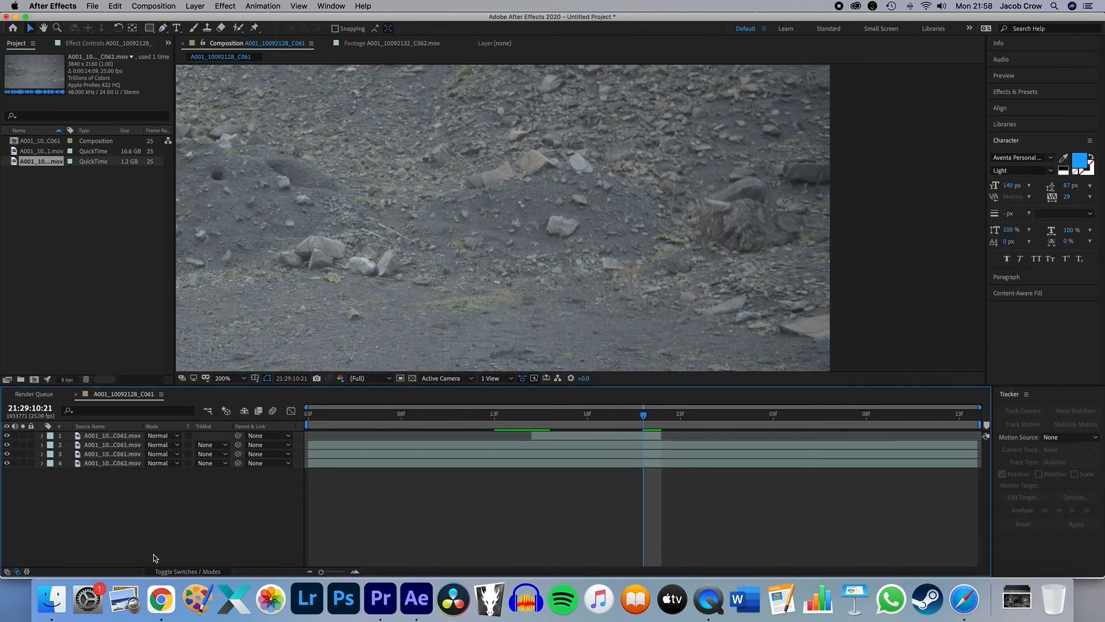
Step: Set the Mask Feather of Mask 1 on the uppermost layer to 17 pixels
drag(520, 257, 616, 299)
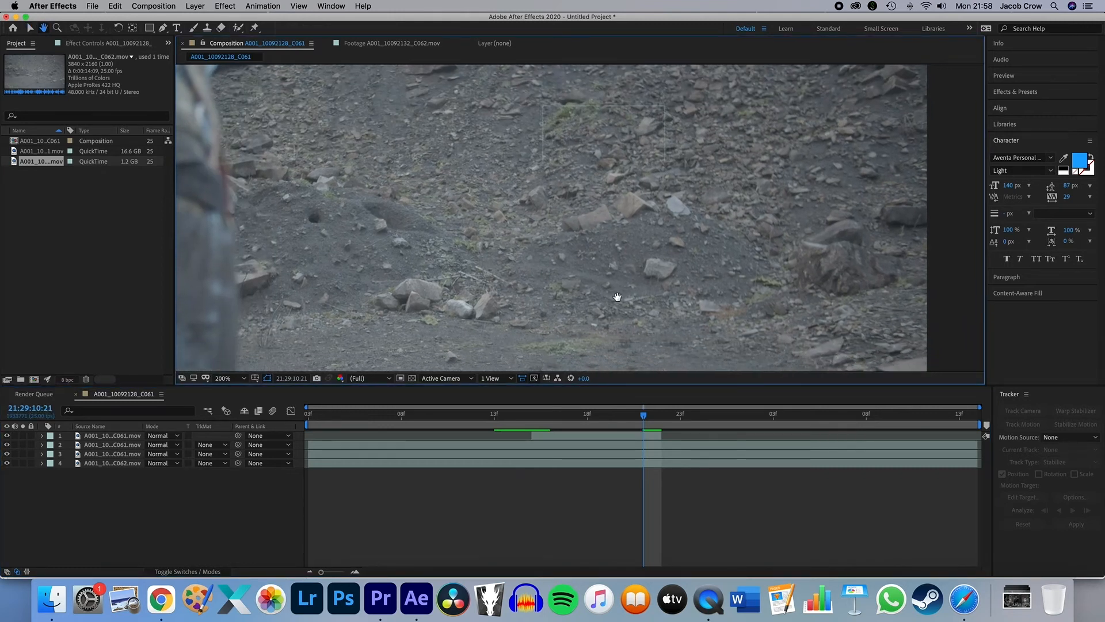
drag(642, 419, 587, 424)
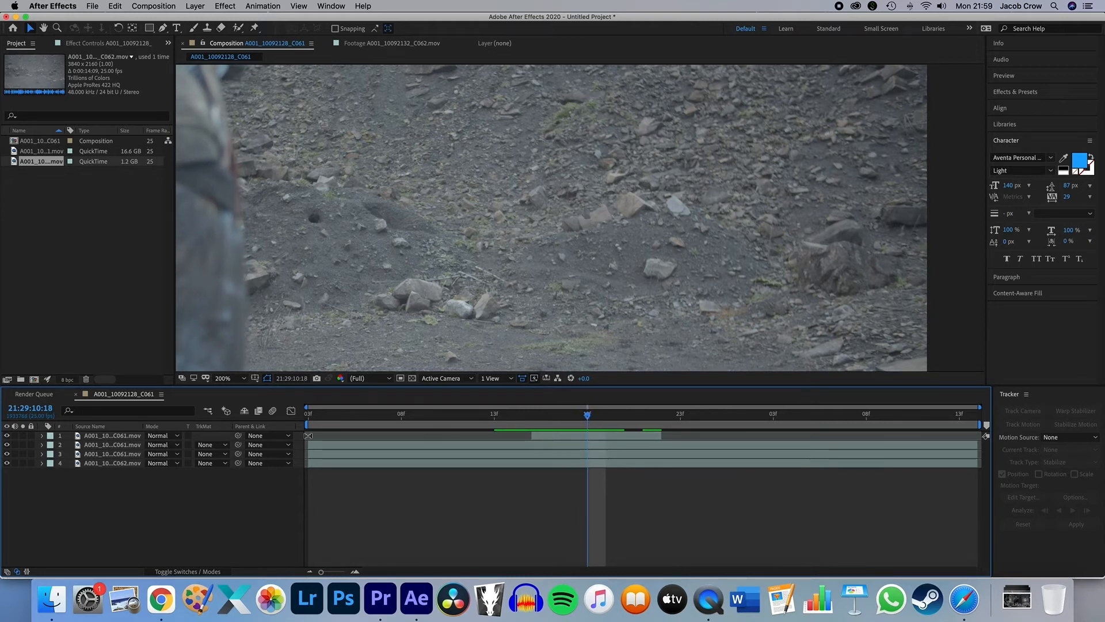
click(117, 436)
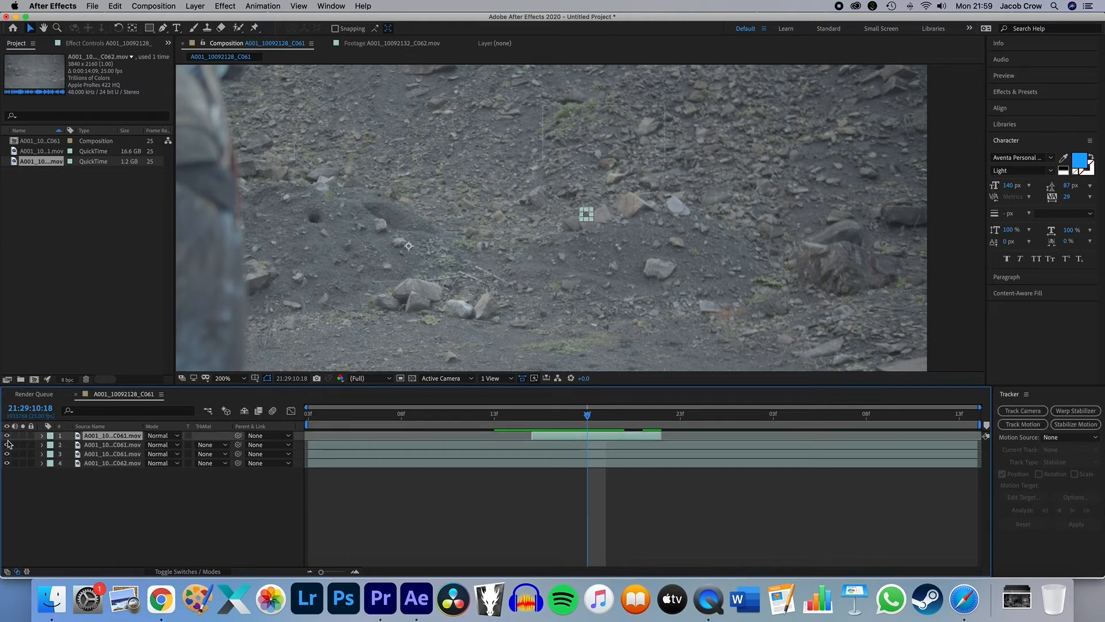
click(42, 435)
drag(160, 476, 169, 476)
click(151, 555)
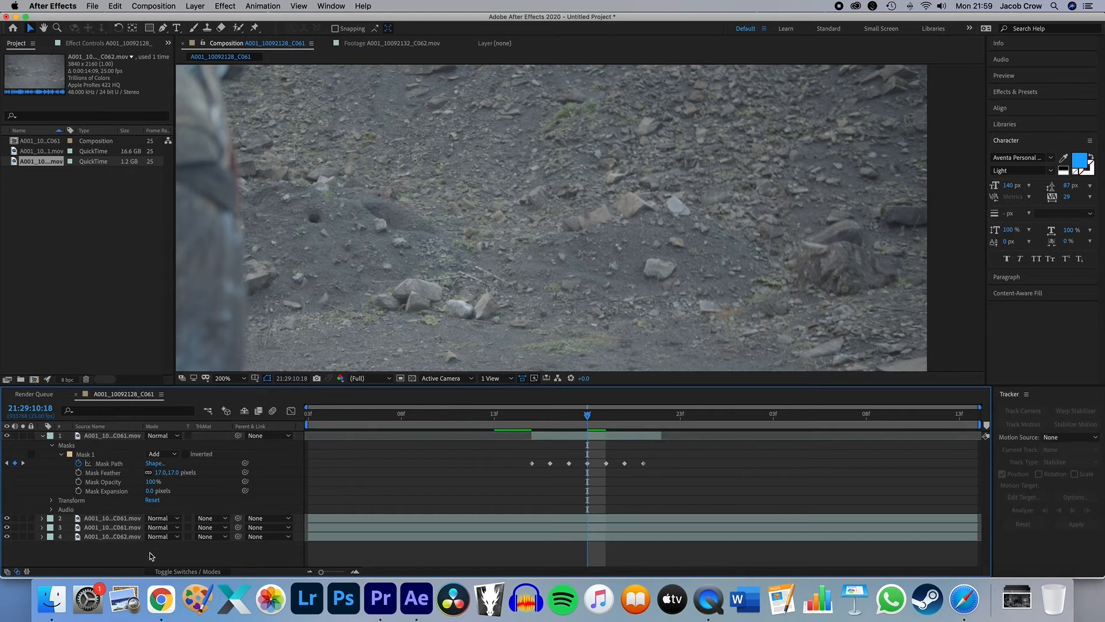
Step: Review the feathered masks at 400% and 100% zoom around frames 21:29:10:17 and 21:29:10:18
scroll(605, 212, up, 2)
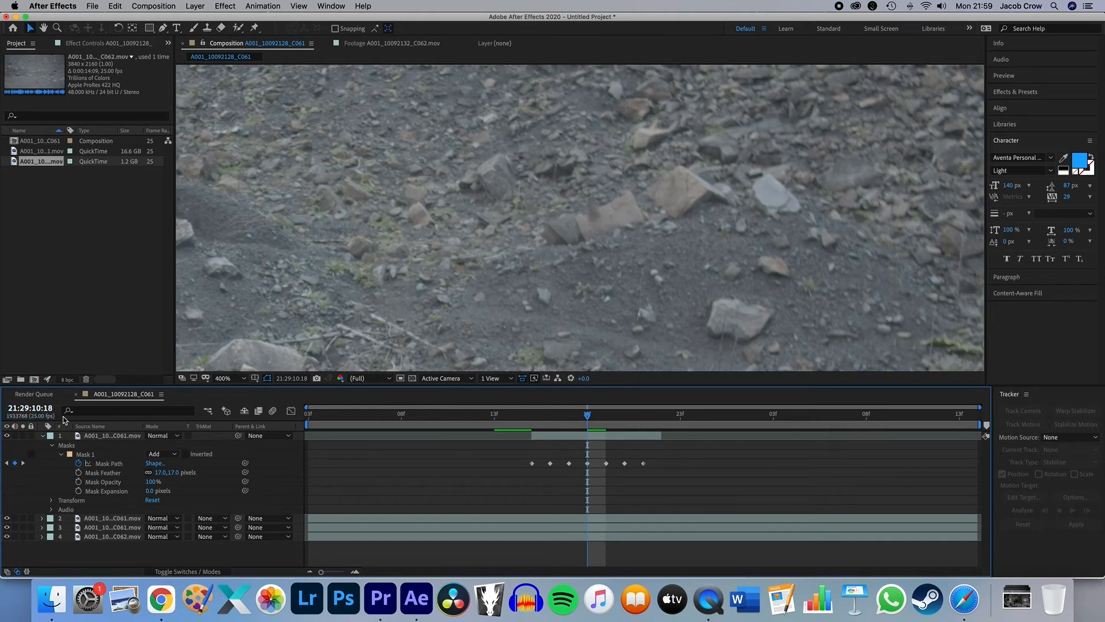
click(46, 438)
key(slash)
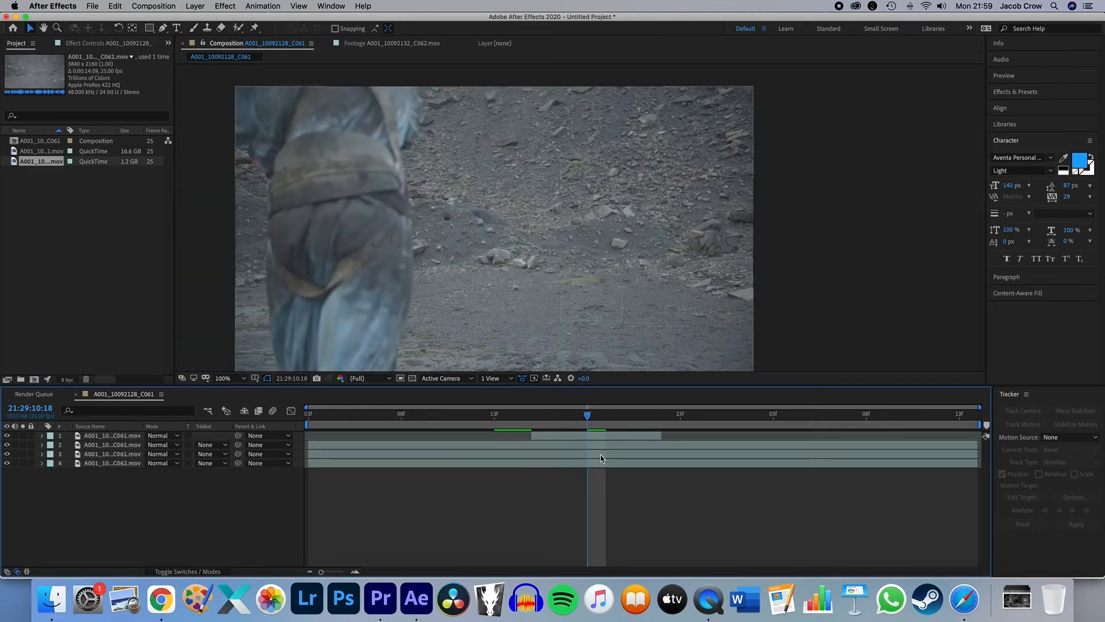
mouse_move(585, 416)
mouse_down()
mouse_move(558, 415)
mouse_move(709, 415)
mouse_move(520, 418)
mouse_move(581, 422)
mouse_up()
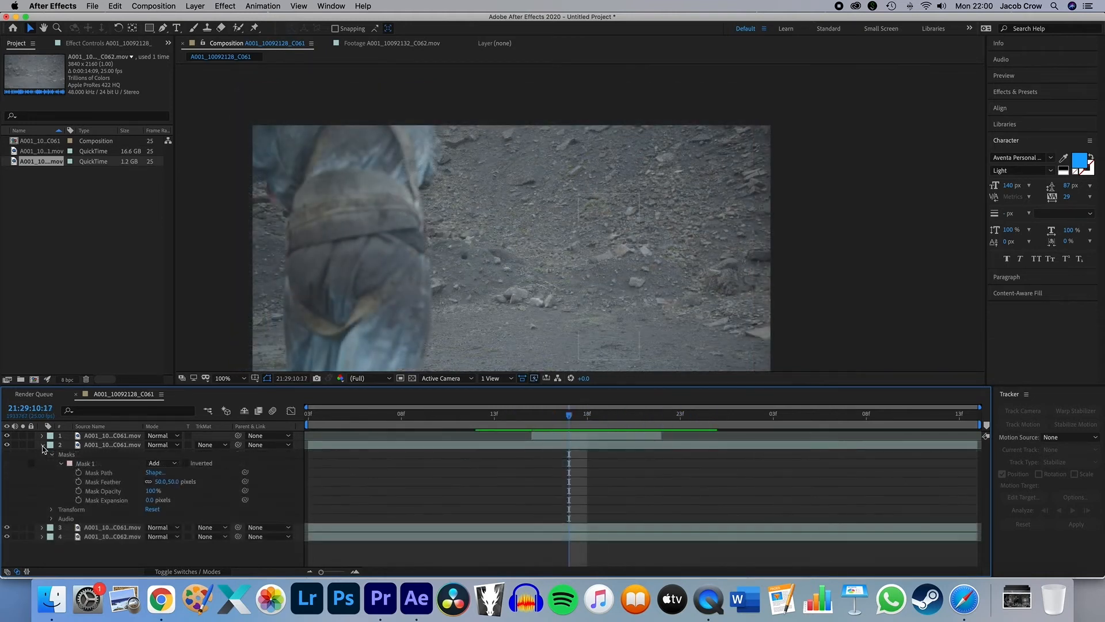
click(43, 446)
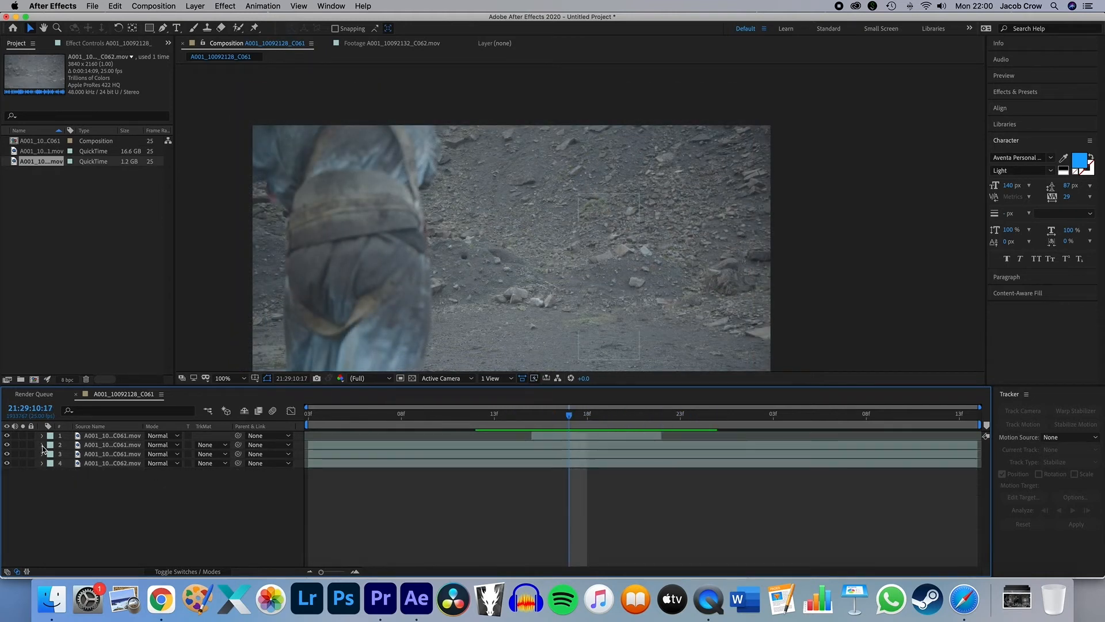
scroll(419, 197, down, 5)
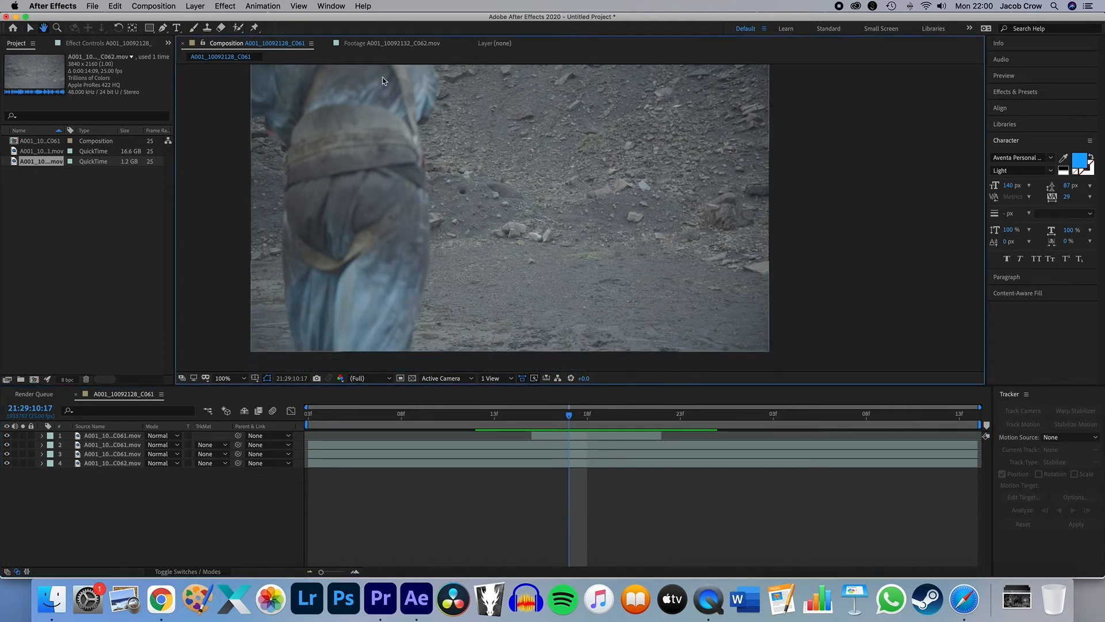
click(457, 415)
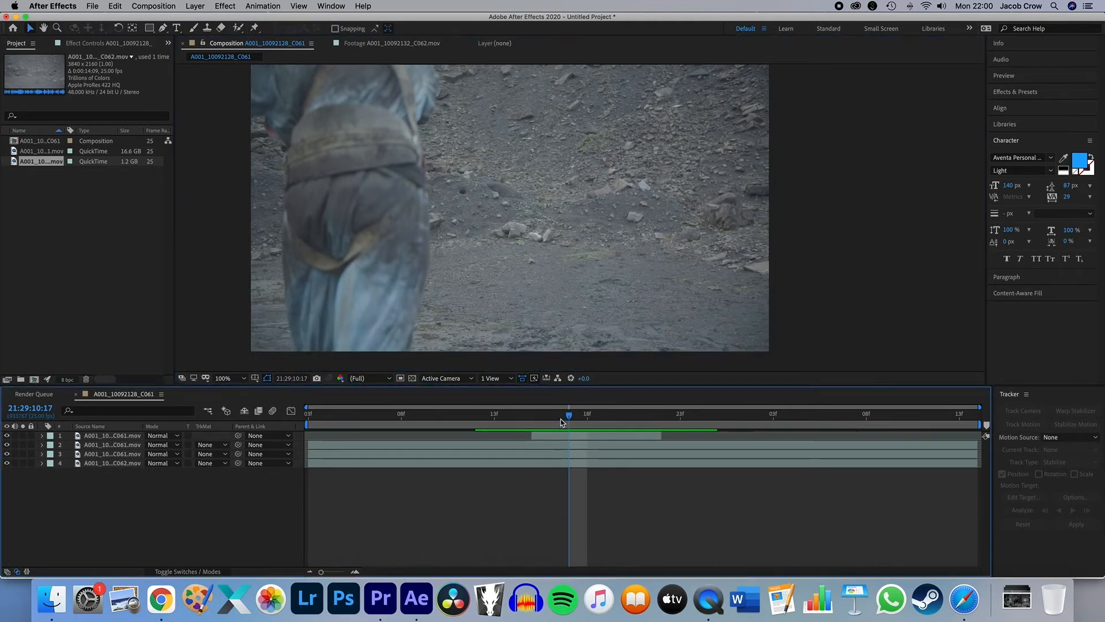
click(566, 430)
click(571, 437)
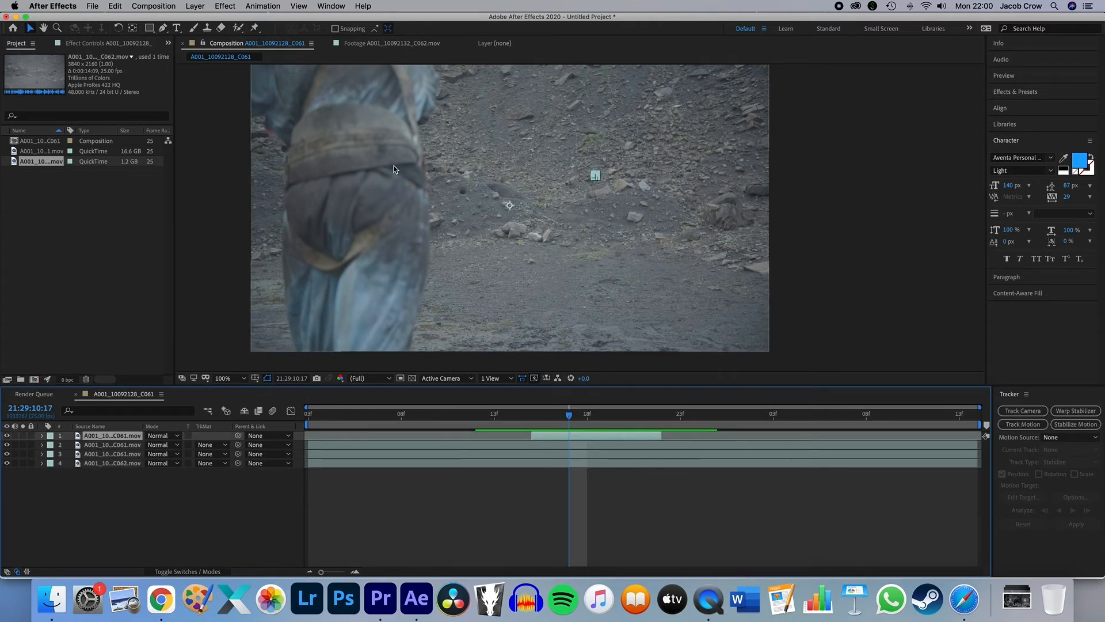
Step: Try masking the actor's right edge on a duplicate of the original footage placed above all layers
click(115, 454)
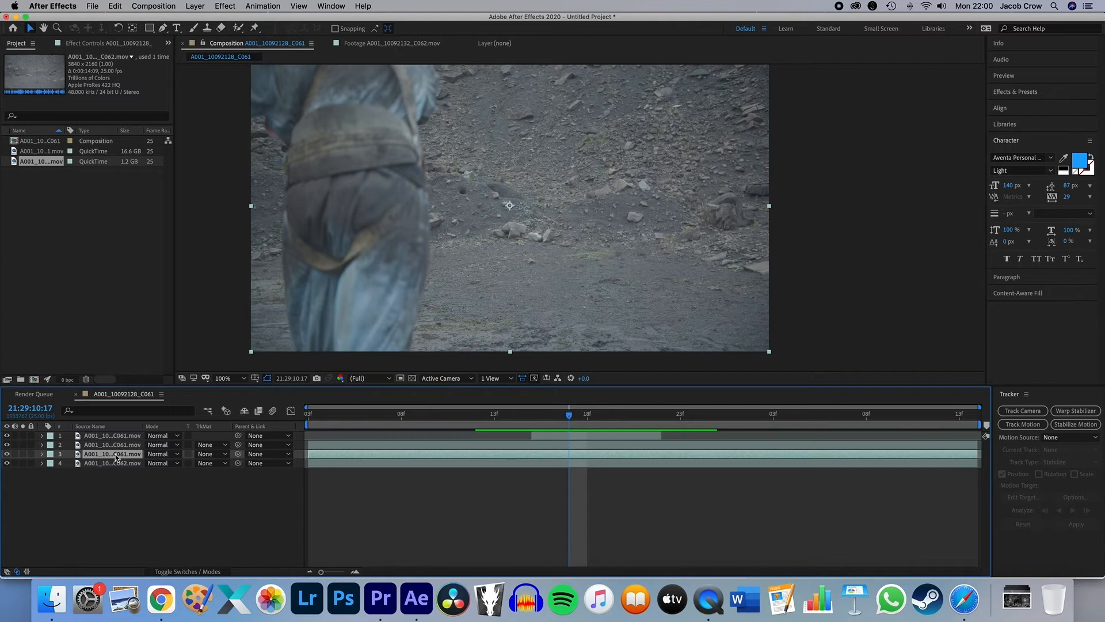
key(ctrl+d)
drag(115, 454, 125, 437)
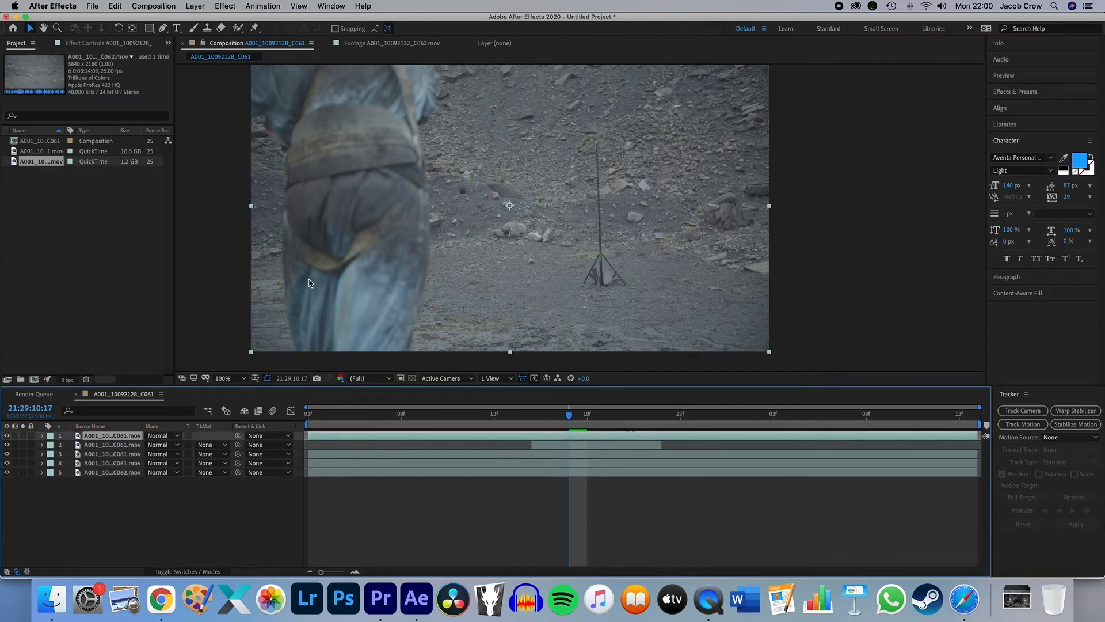
click(163, 28)
click(433, 79)
click(419, 125)
click(426, 218)
click(415, 348)
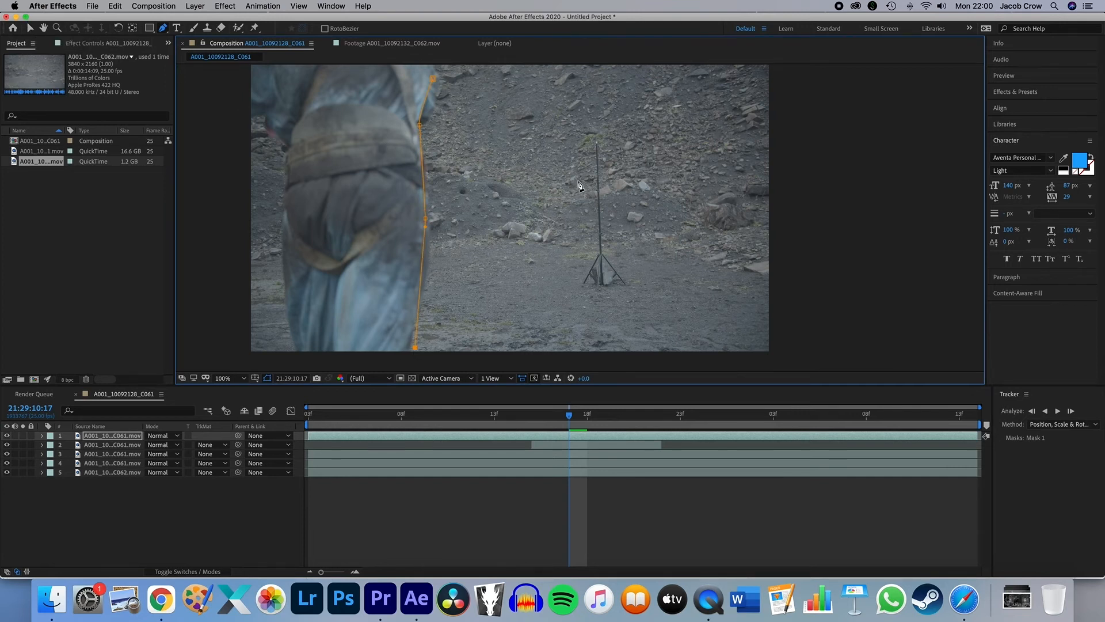
click(31, 27)
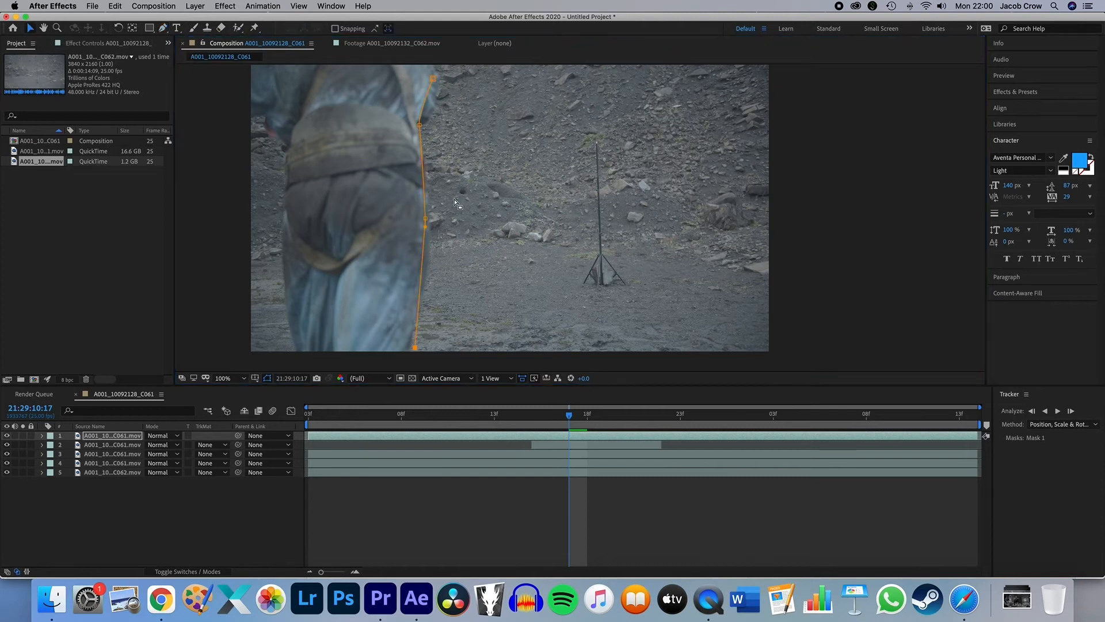
click(101, 435)
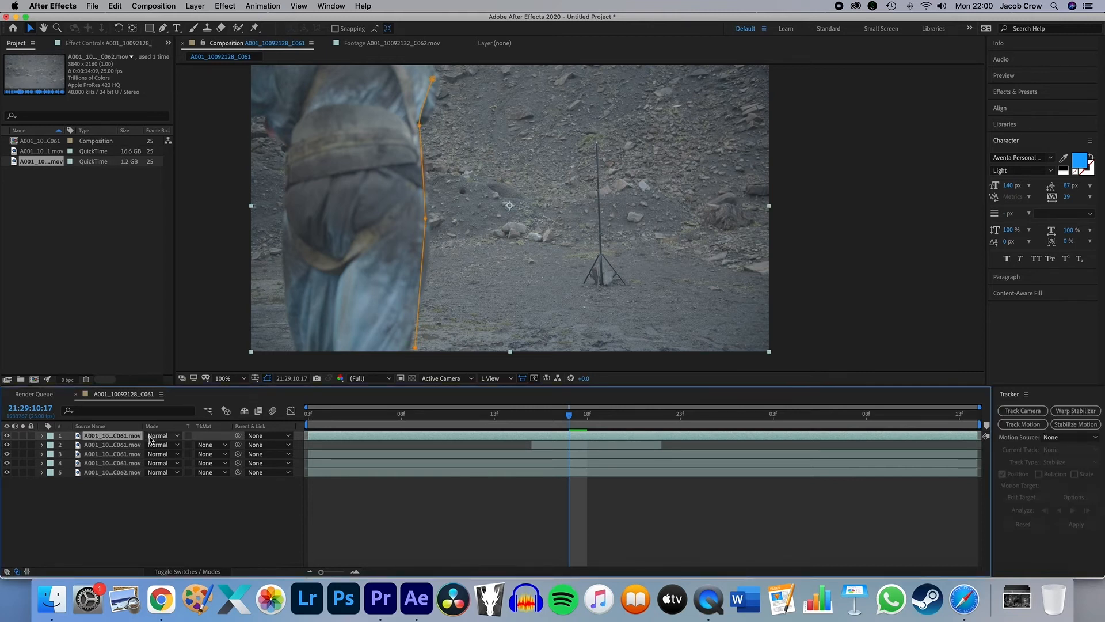
key(Delete)
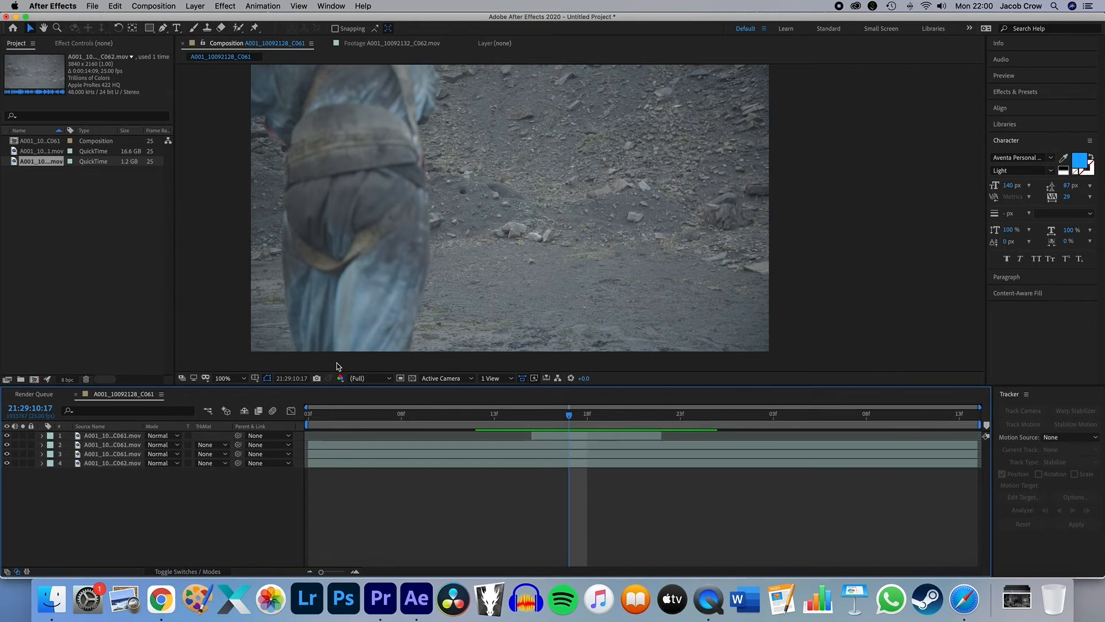
Step: Preview the bottom C062 footage on its own with the three C061 layers hidden, and restore their visibility
click(131, 464)
drag(7, 454, 7, 435)
drag(561, 420, 847, 428)
key(space)
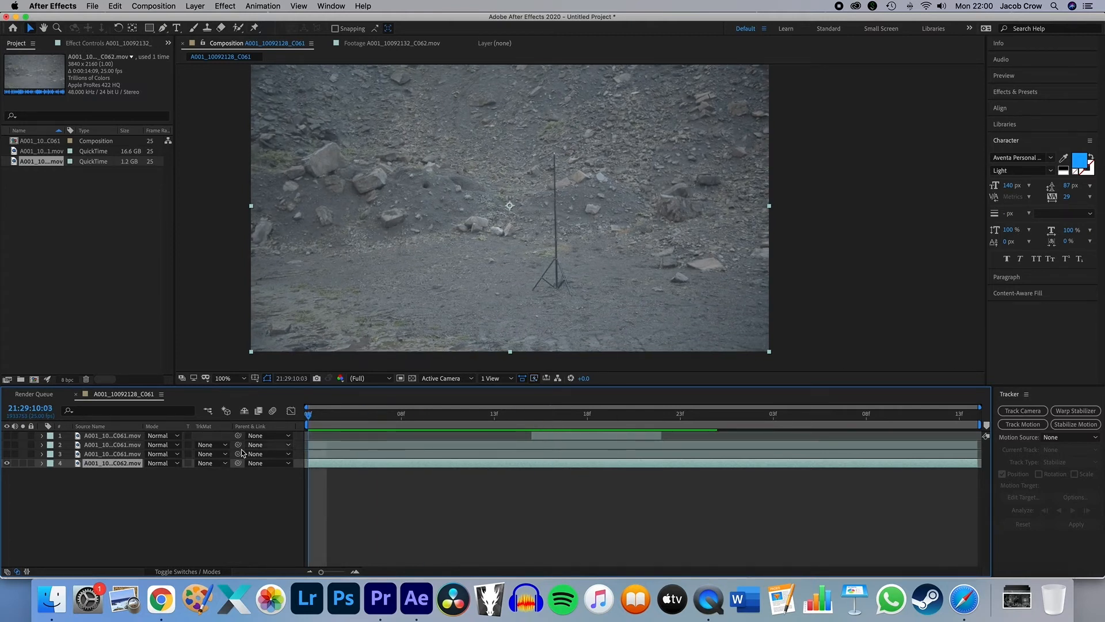
click(7, 454)
click(7, 445)
click(7, 435)
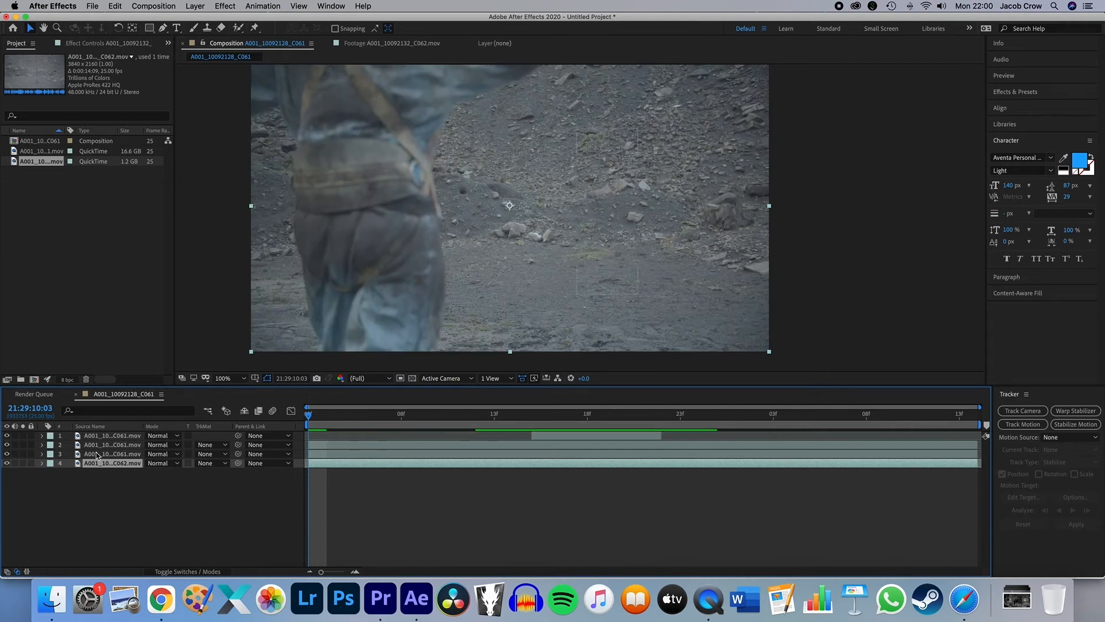
Step: Pre-compose the three C061 layers above the C062 footage
click(118, 454)
shift+click(128, 436)
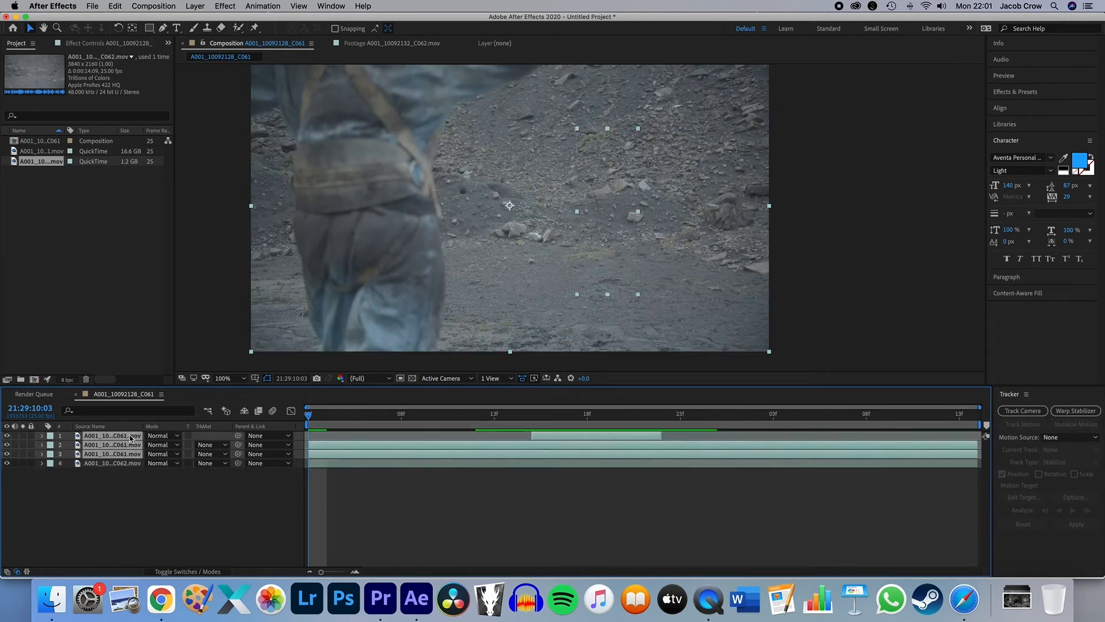
key(super+shift+c)
click(632, 364)
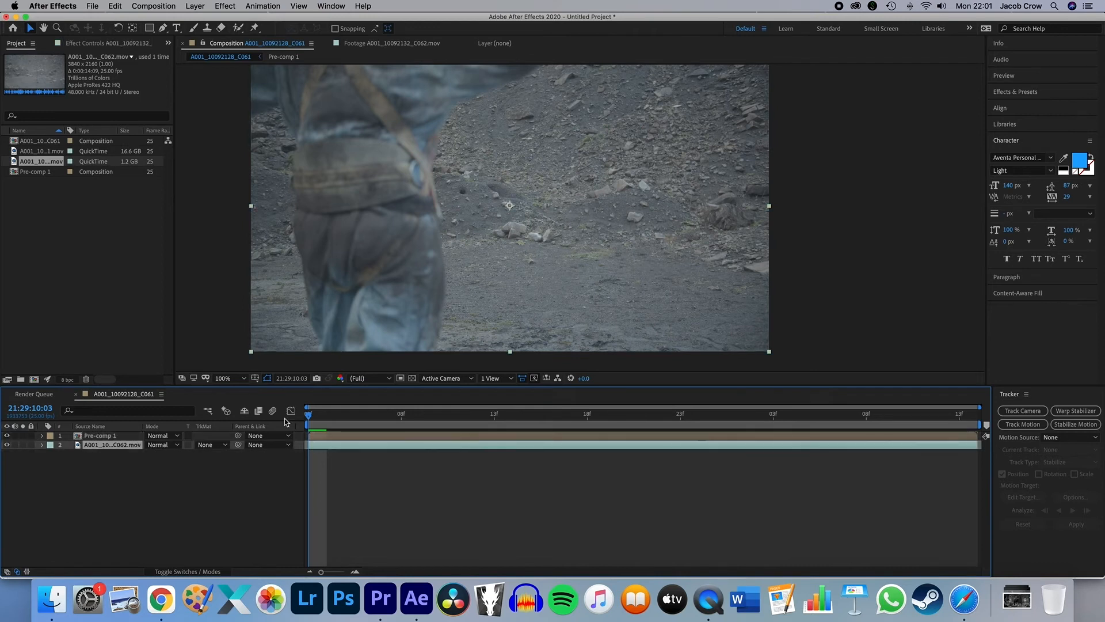
Step: Start a Transform motion track on the C062 footage with Rotation tracked as well as Position
click(1030, 424)
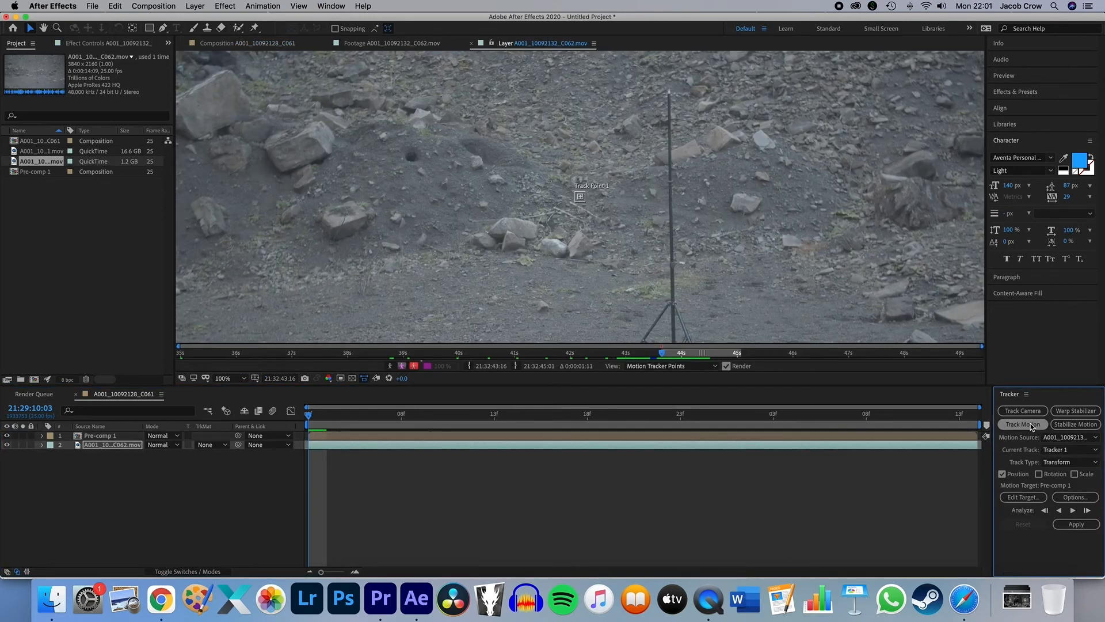
drag(686, 267, 565, 195)
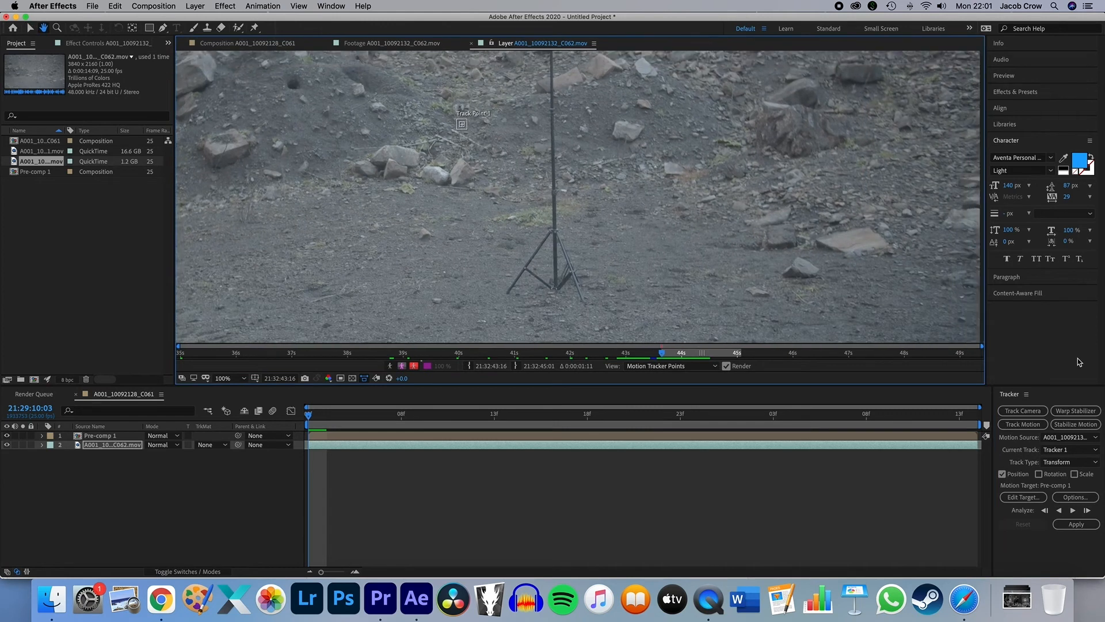
click(1086, 463)
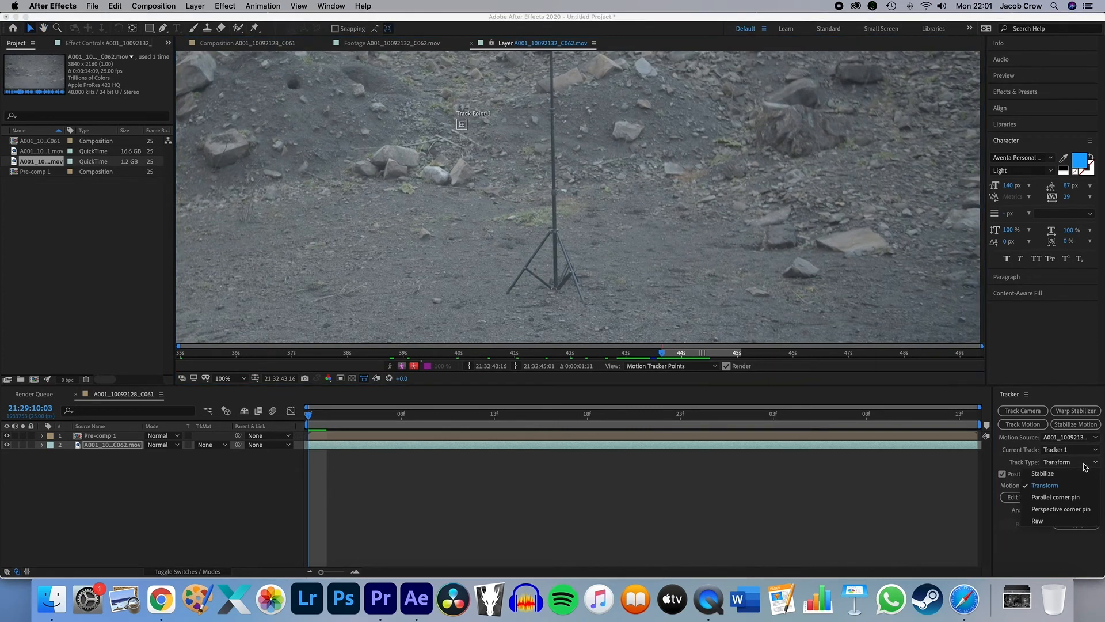
click(1084, 466)
click(1039, 474)
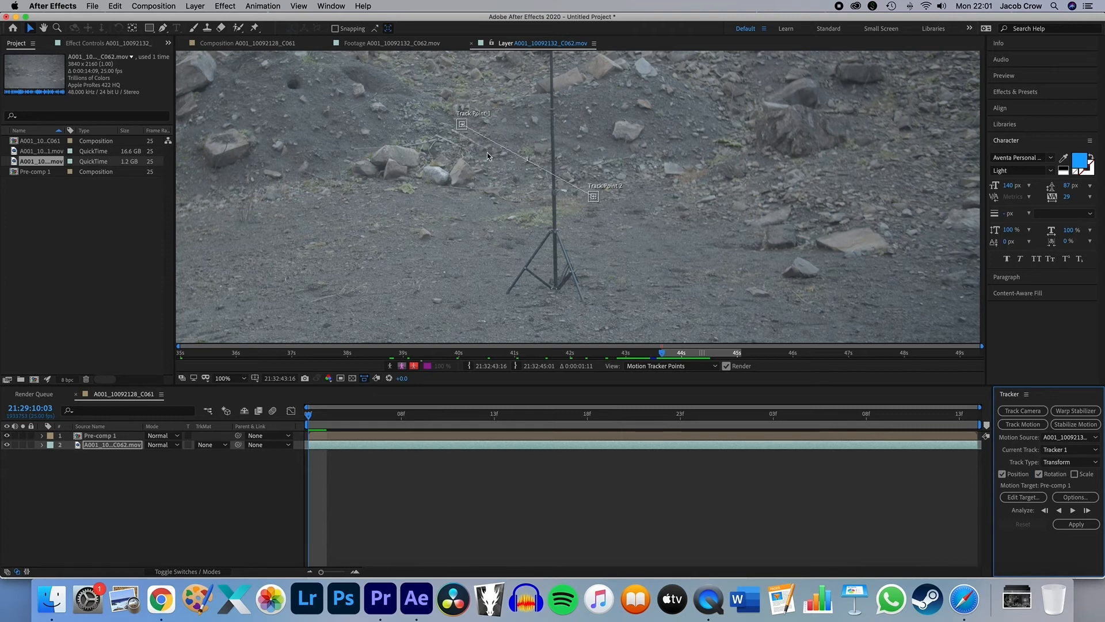
Step: Place Track Point 1 and Track Point 2 on the light stand's left and right feet, with enlarged search regions
click(462, 126)
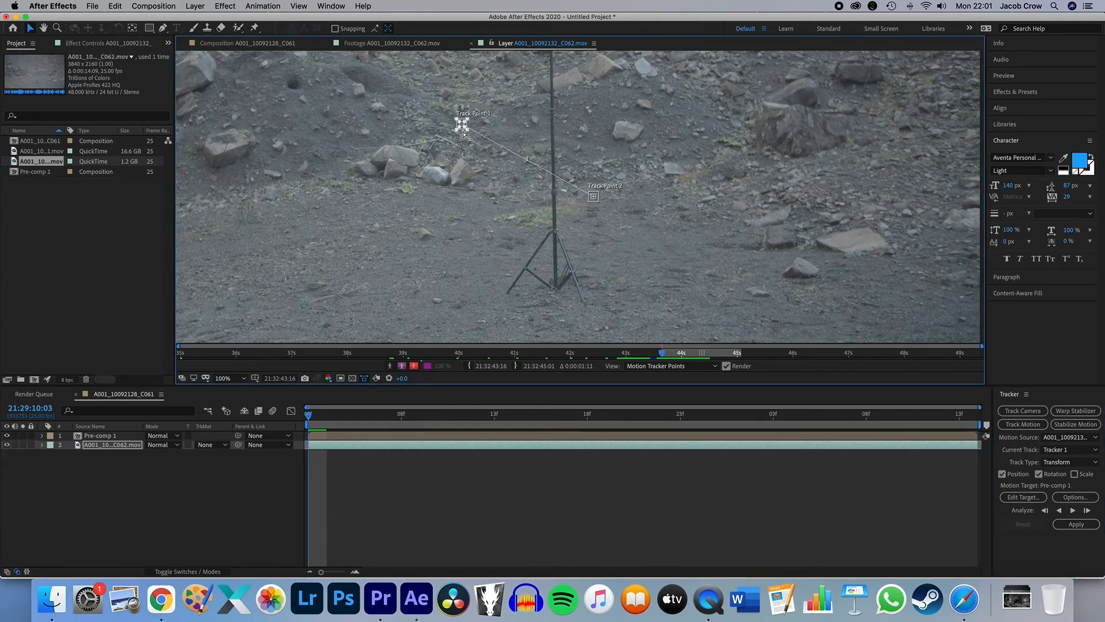
scroll(476, 144, up, 1)
key(h)
drag(614, 194, 482, 261)
key(v)
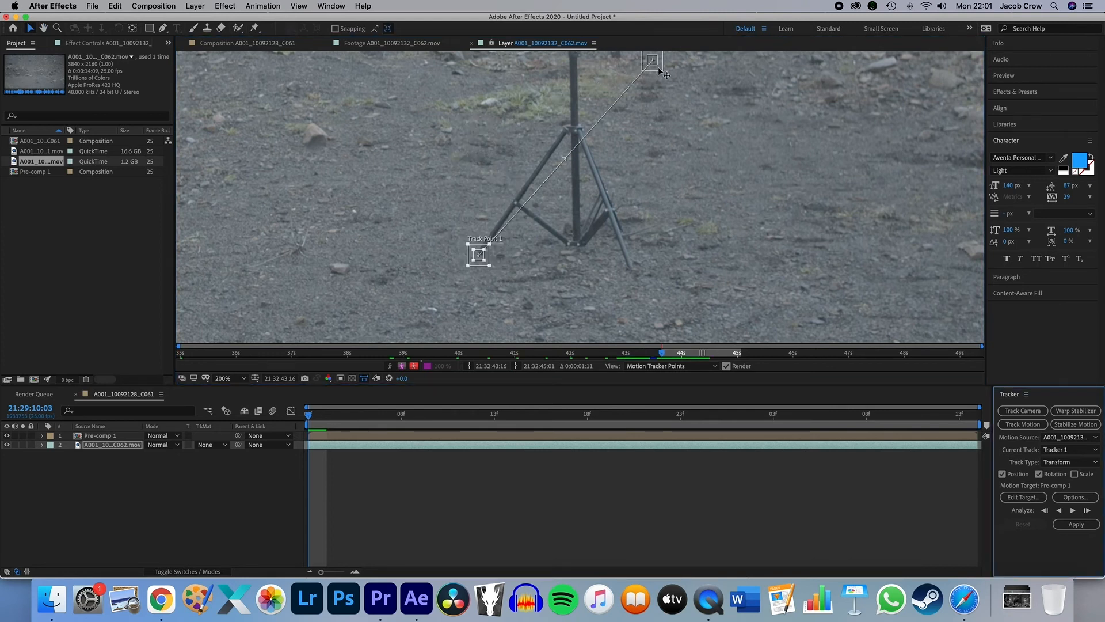
drag(656, 66, 633, 275)
click(479, 256)
drag(485, 260, 491, 266)
click(642, 278)
mouse_move(644, 282)
mouse_down()
mouse_move(655, 292)
mouse_move(645, 283)
mouse_up()
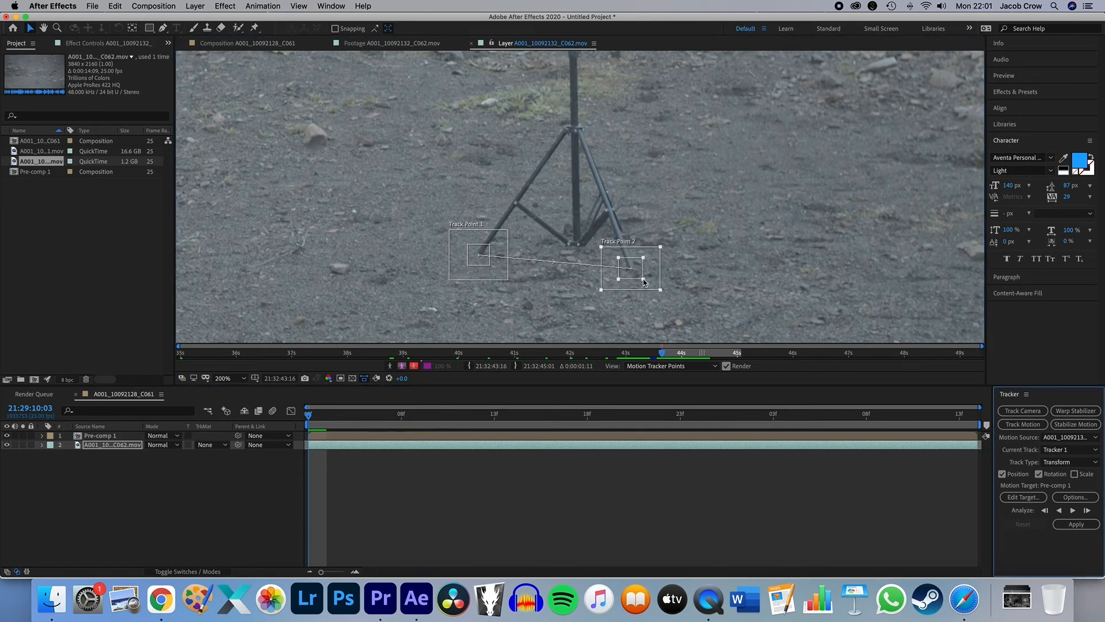
Step: Analyze the track forward through the C062 clip and apply it to Pre-comp 1 in X and Y
click(1086, 510)
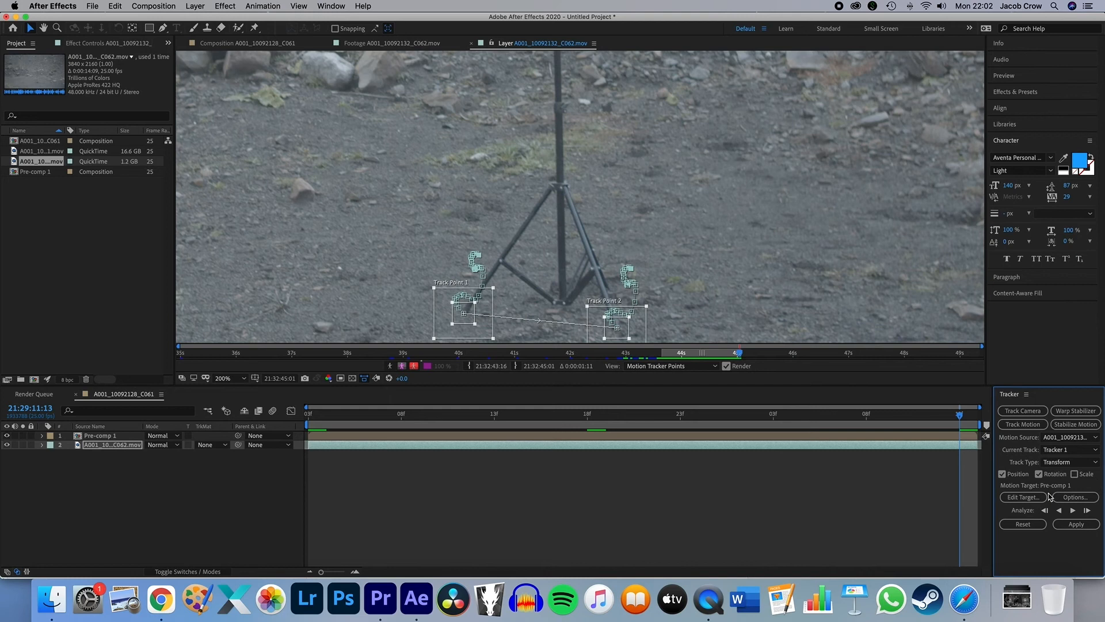
click(1087, 530)
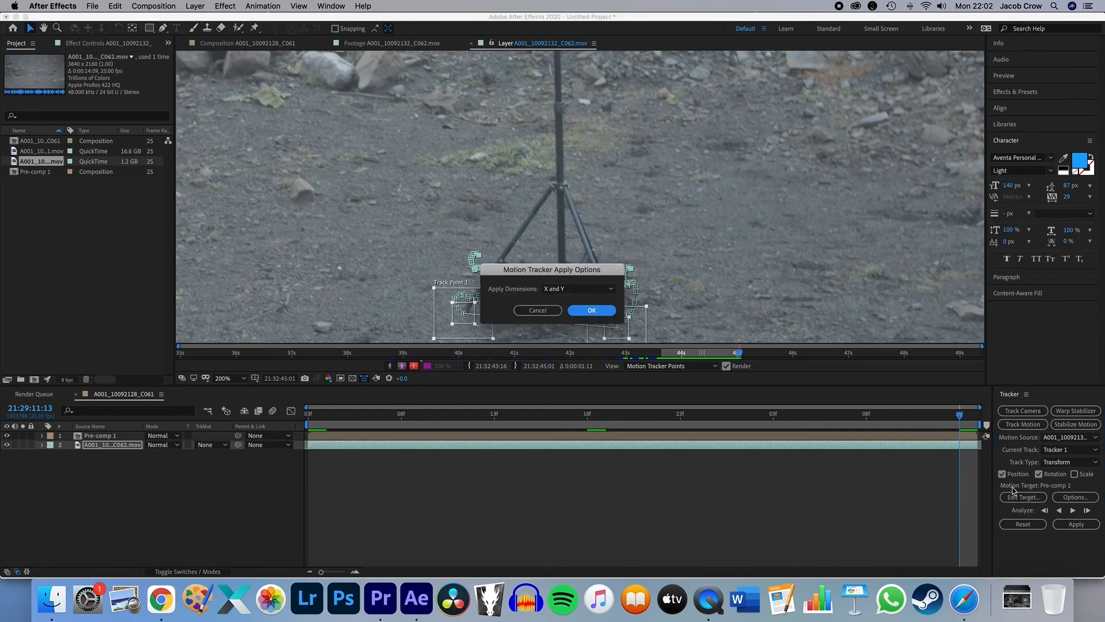
click(603, 315)
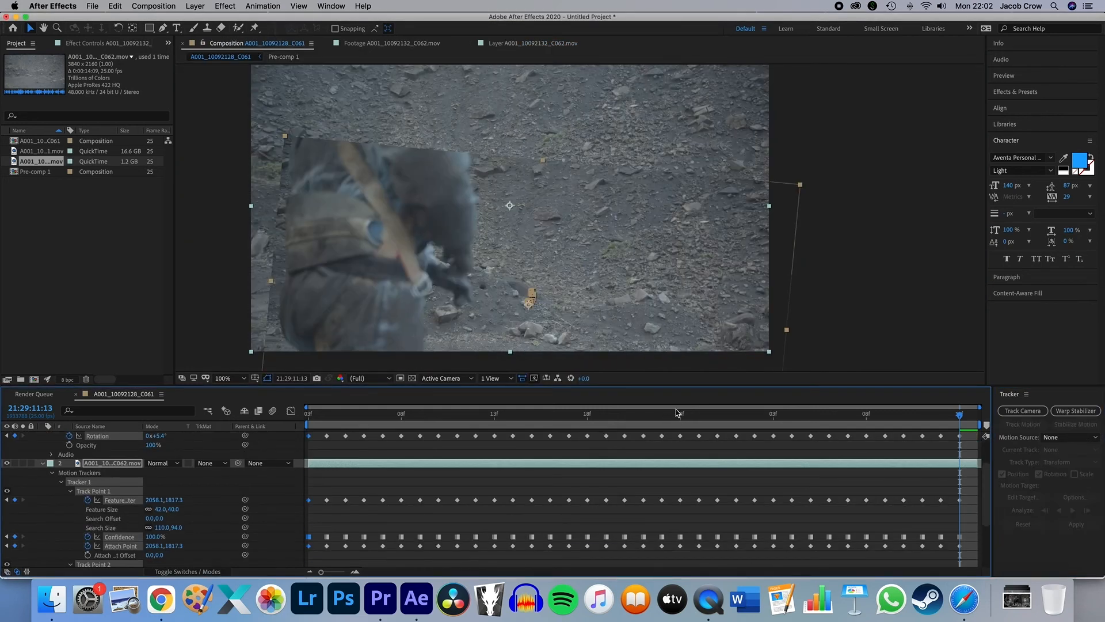
Step: Set Pre-comp 1's Anchor Point to 1039.0, 826.0 and its Scale to 124%, and play the composition from the first frame
drag(569, 237, 596, 256)
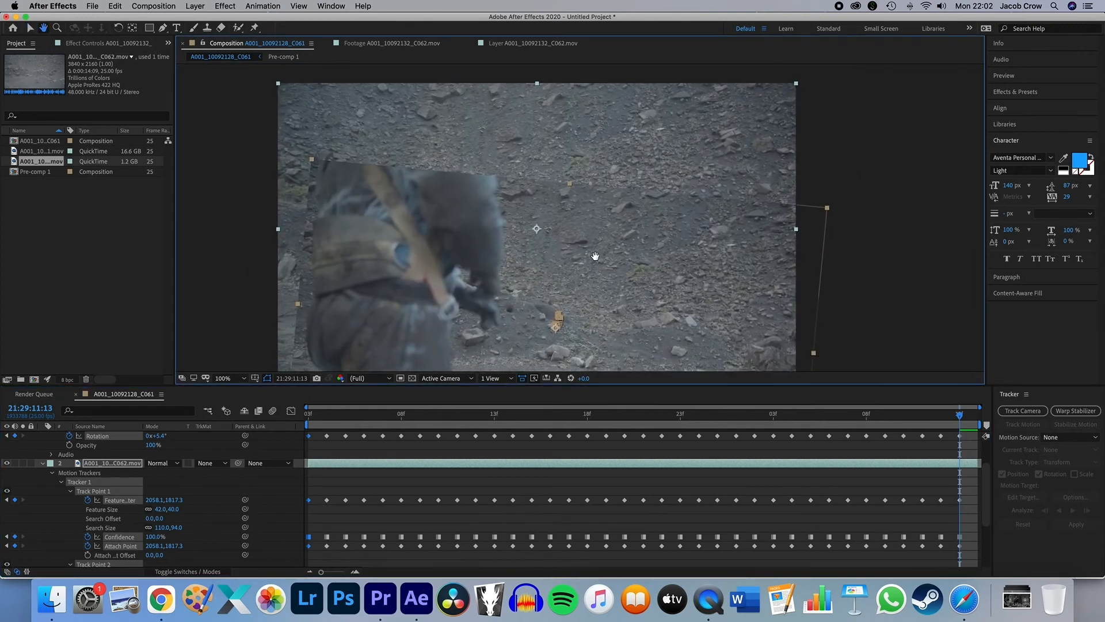
click(43, 464)
click(99, 505)
click(103, 436)
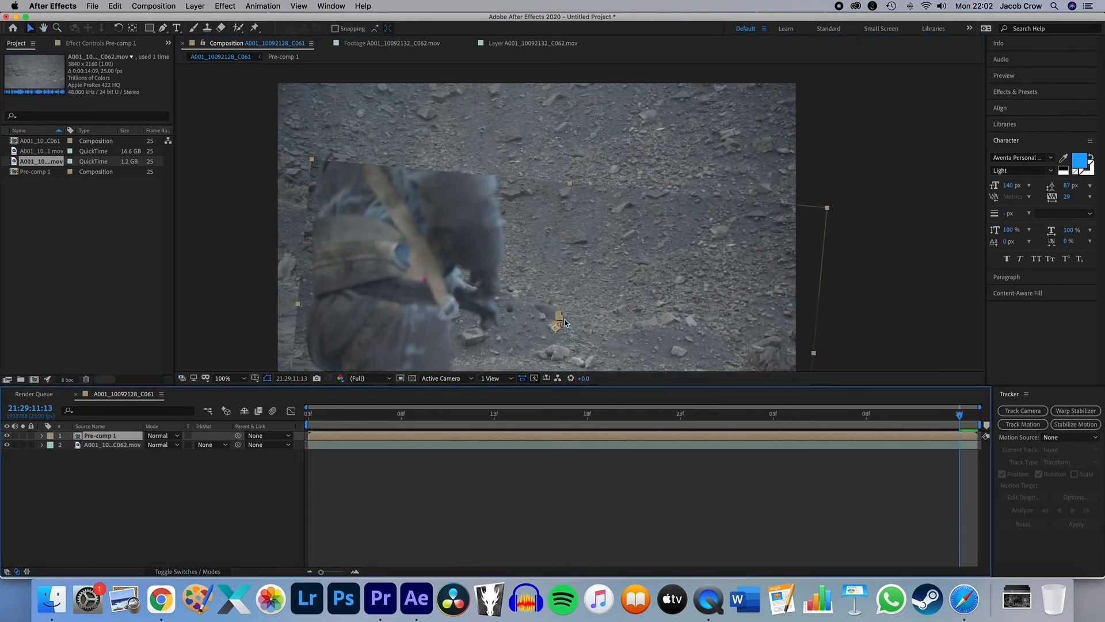
click(43, 437)
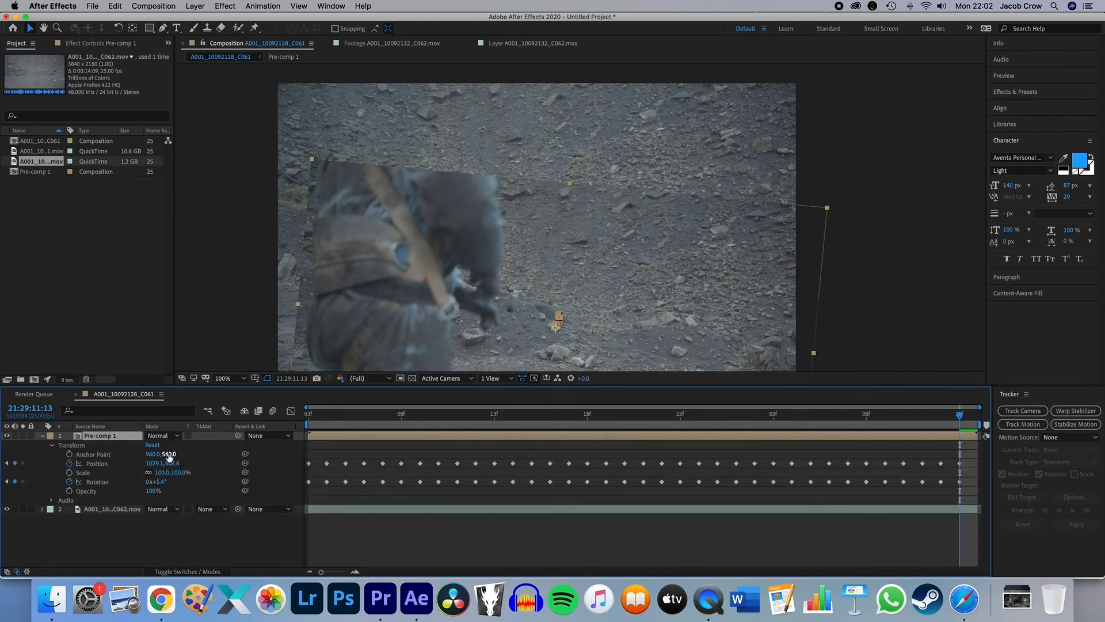
drag(169, 454, 332, 446)
drag(154, 454, 173, 473)
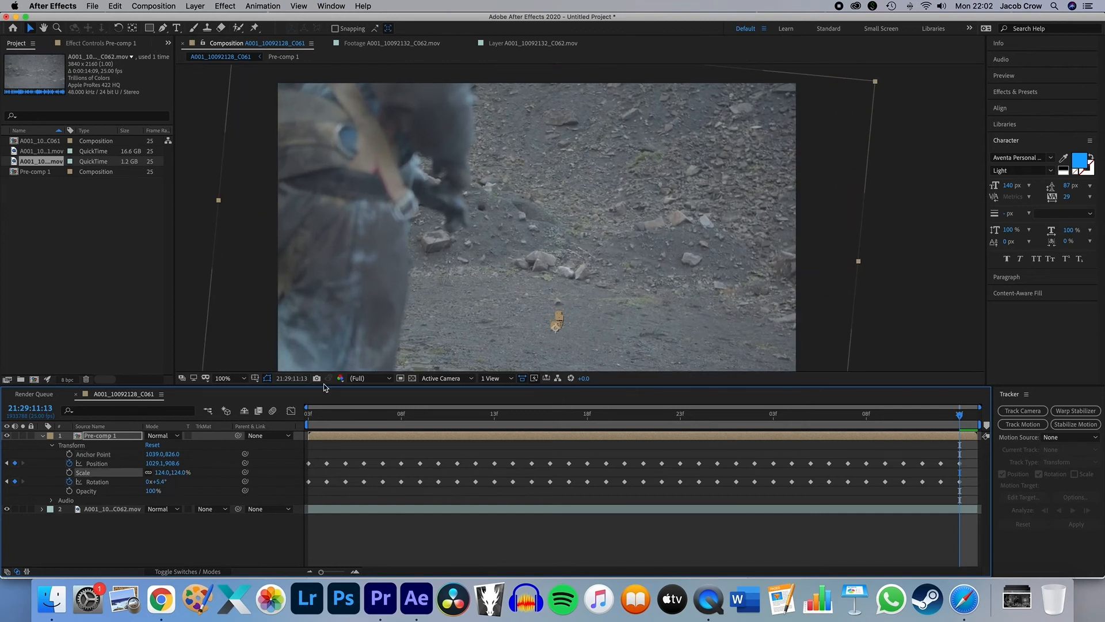
drag(346, 418, 249, 426)
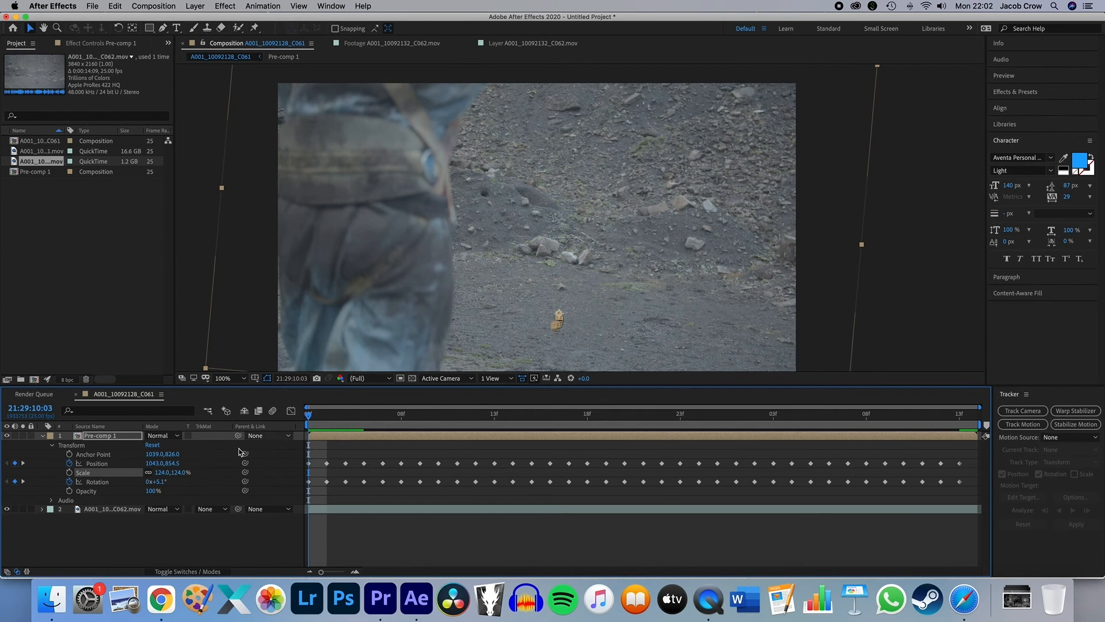
click(162, 550)
key(space)
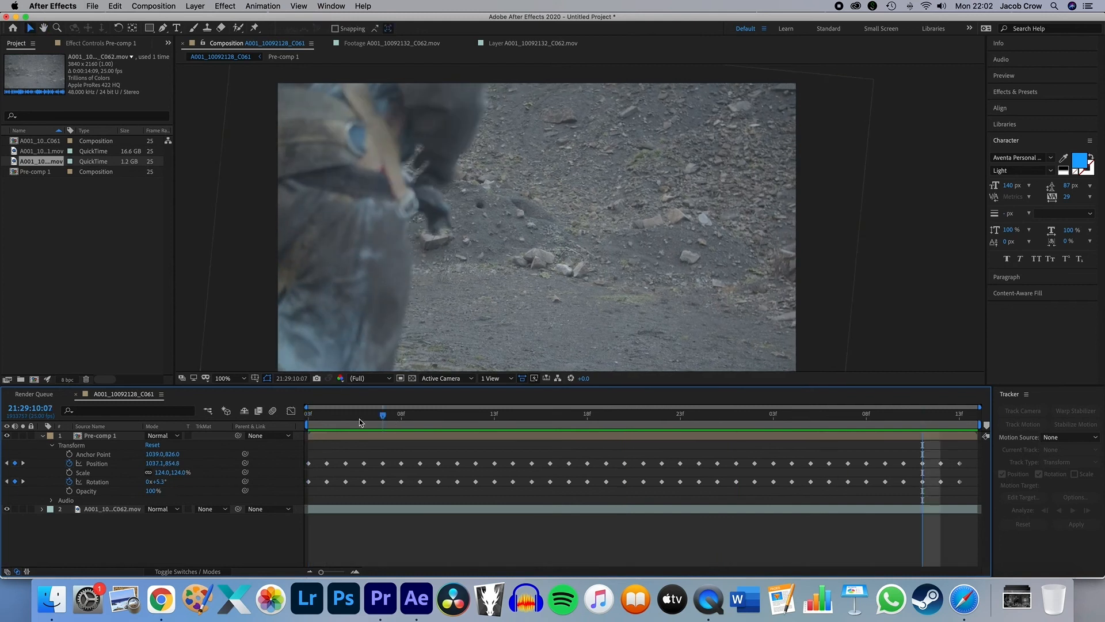
Step: Try shifting Pre-comp 1 left to Position 917.0, 854.5 at the first frame, and undo the move
click(96, 445)
drag(810, 233, 709, 225)
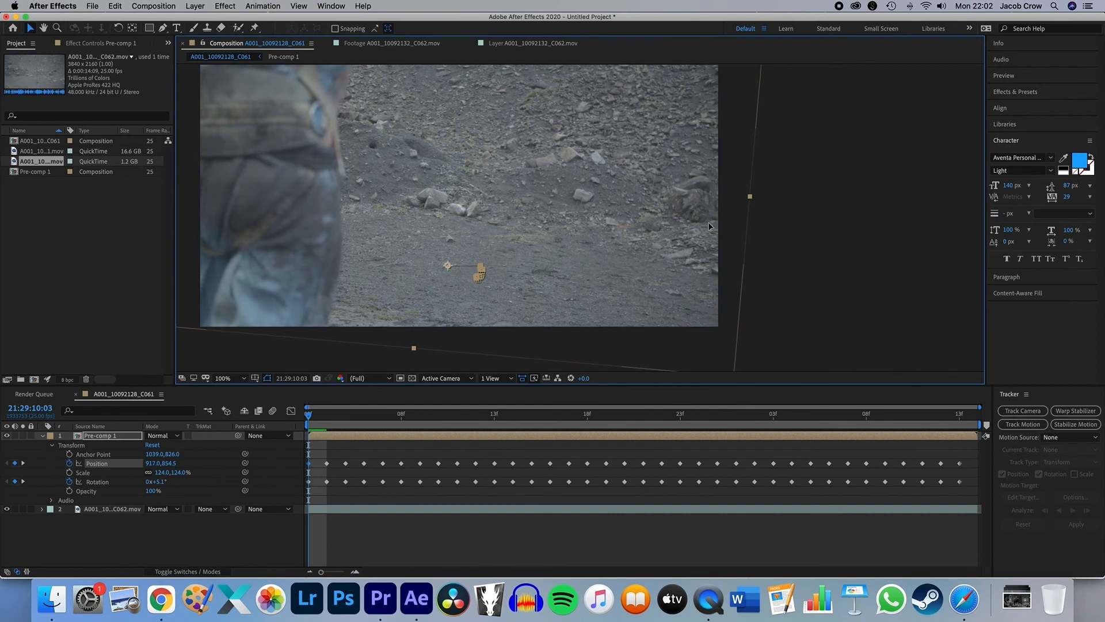
key(super+z)
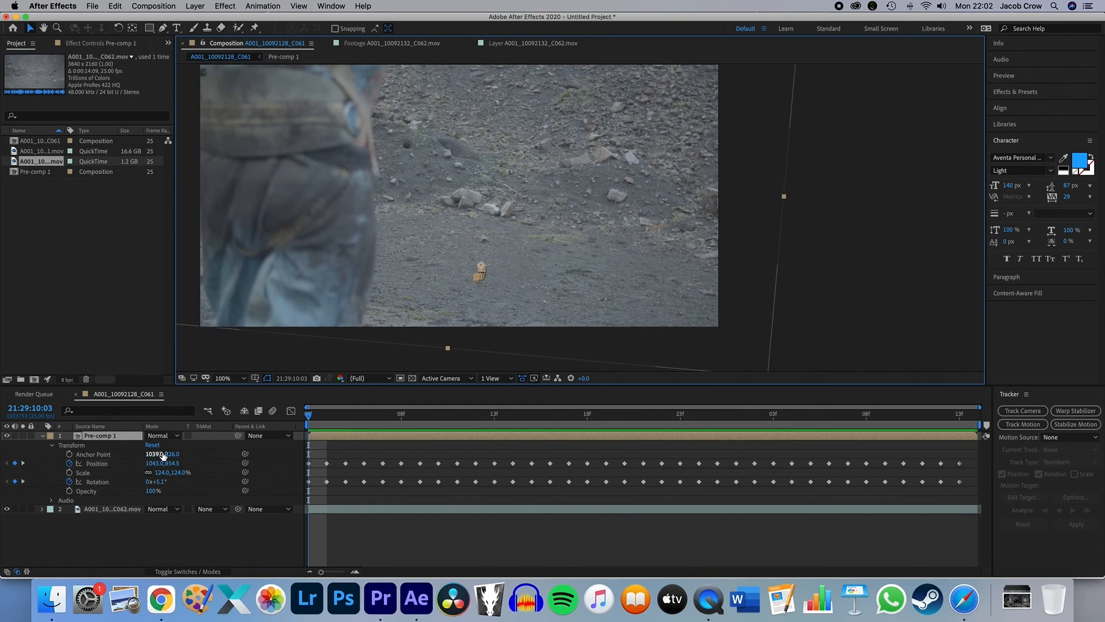
Step: Set Pre-comp 1's Anchor Point to 1161.0, 805.0 and play back the composition
drag(171, 455, 221, 455)
key(h)
drag(435, 250, 496, 282)
key(v)
click(171, 521)
key(space)
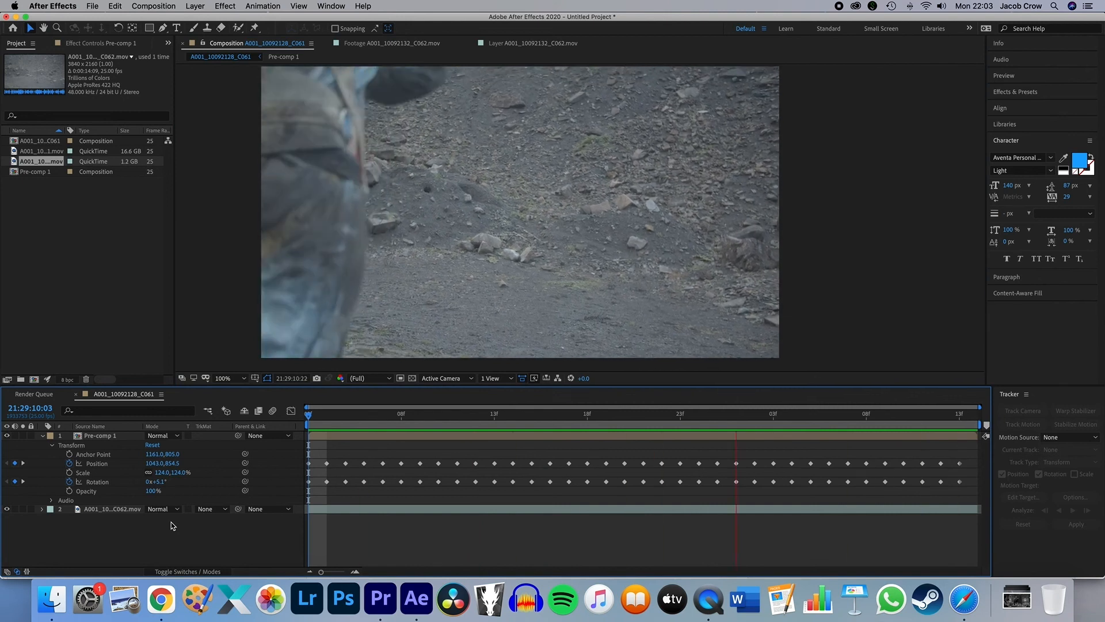
key(space)
drag(321, 416, 210, 433)
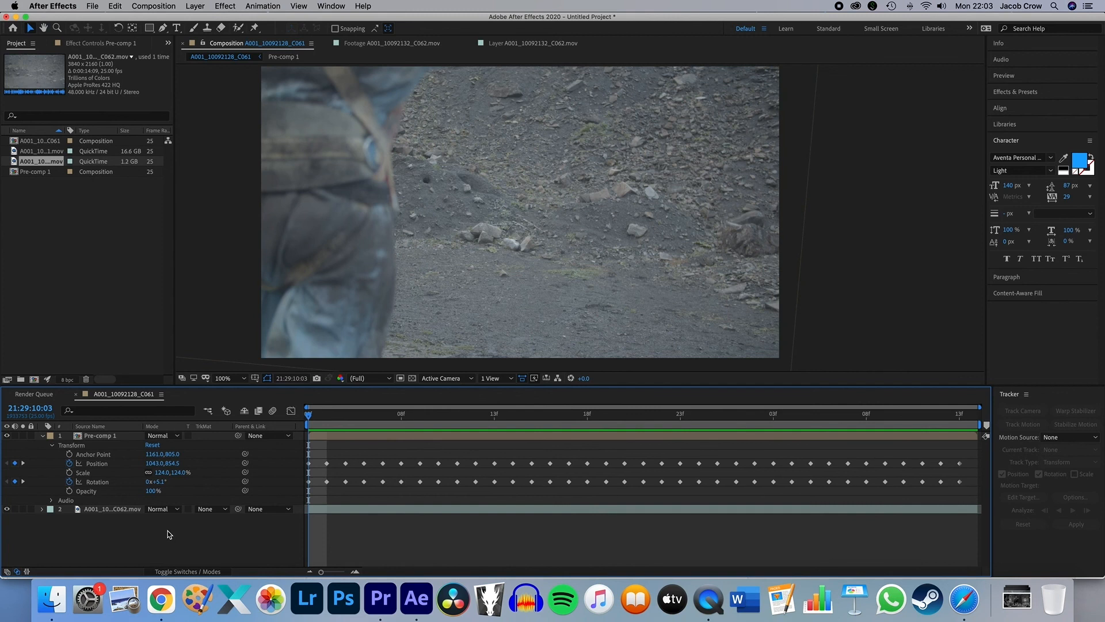